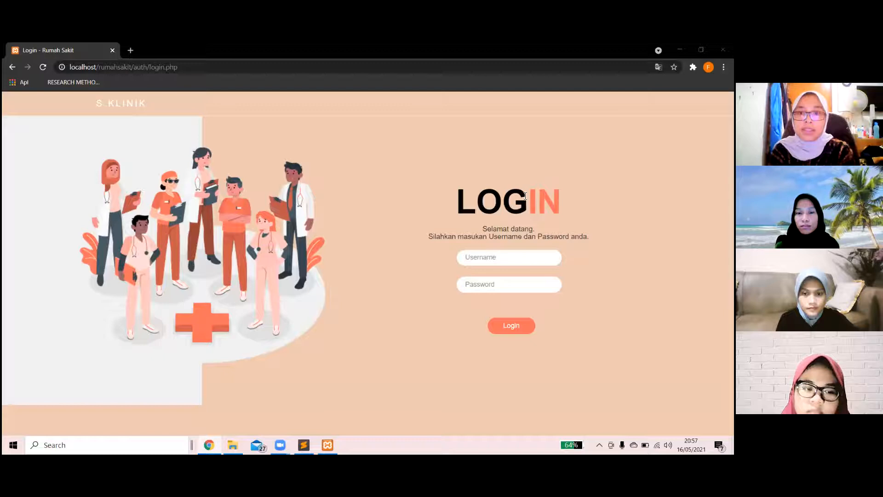
Log in with the saved administrator username and dismiss Chrome's password-breach warning.
{"action": "left_click", "coordinate": [481, 260]}
{"action": "left_click", "coordinate": [476, 277]}
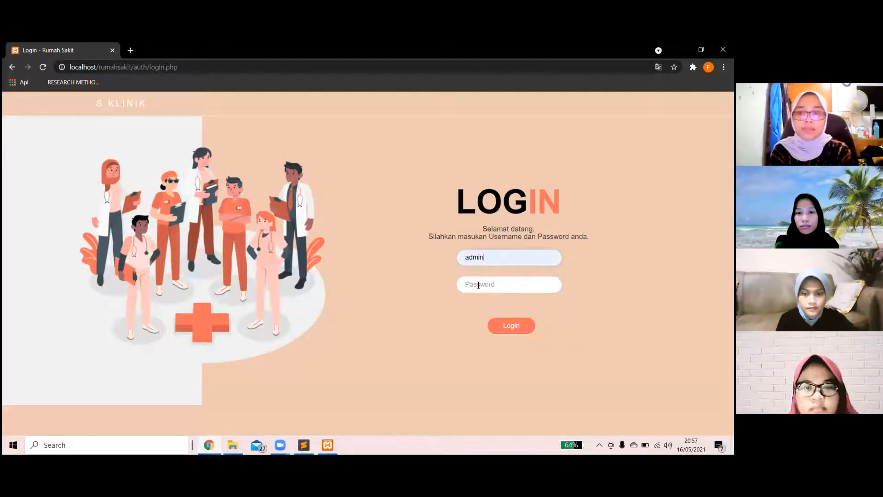
{"action": "type", "text": "admin"}
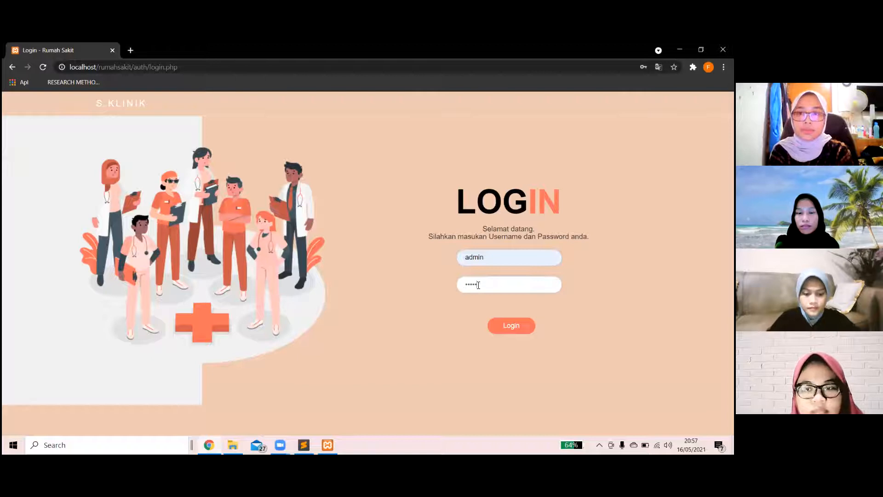
{"action": "key", "text": "Return"}
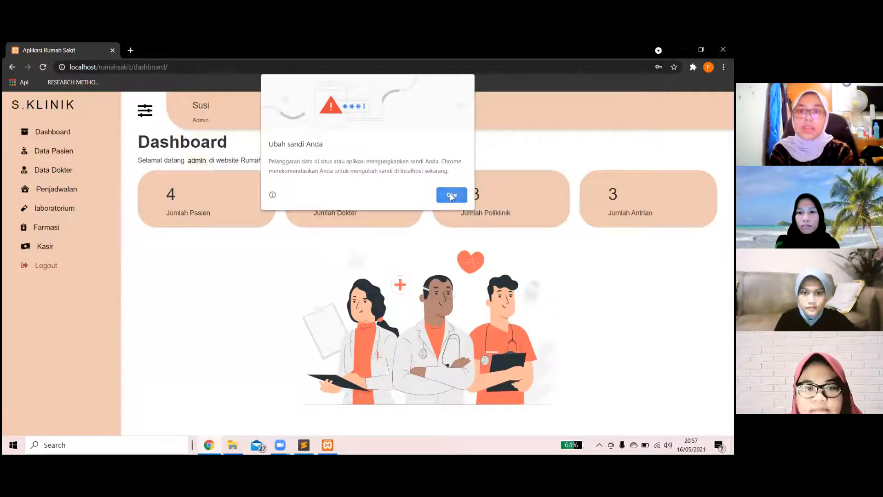
{"action": "left_click", "coordinate": [450, 193]}
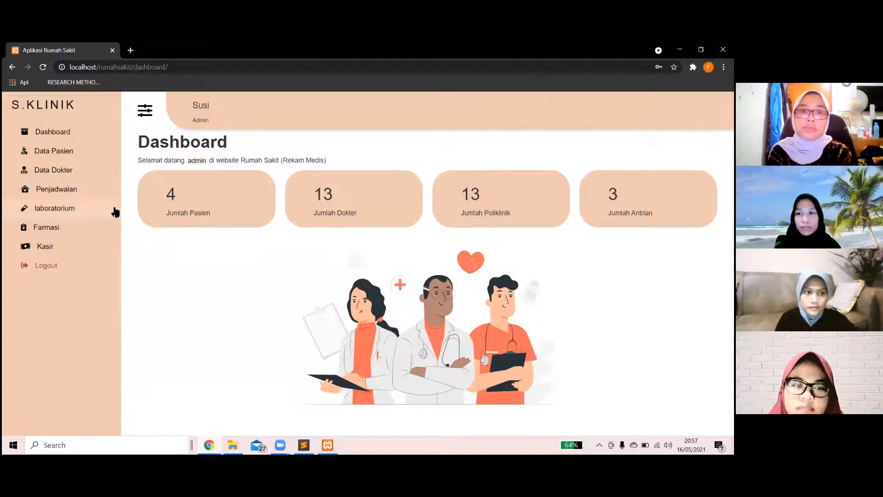
Open Data Pasien and start a new patient entry with Tambah Pasien.
{"action": "left_click", "coordinate": [74, 154]}
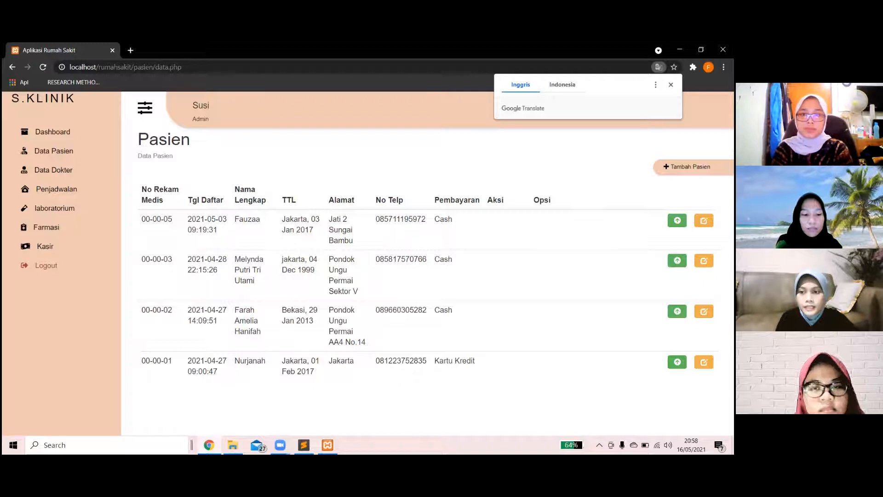
{"action": "left_click", "coordinate": [687, 166]}
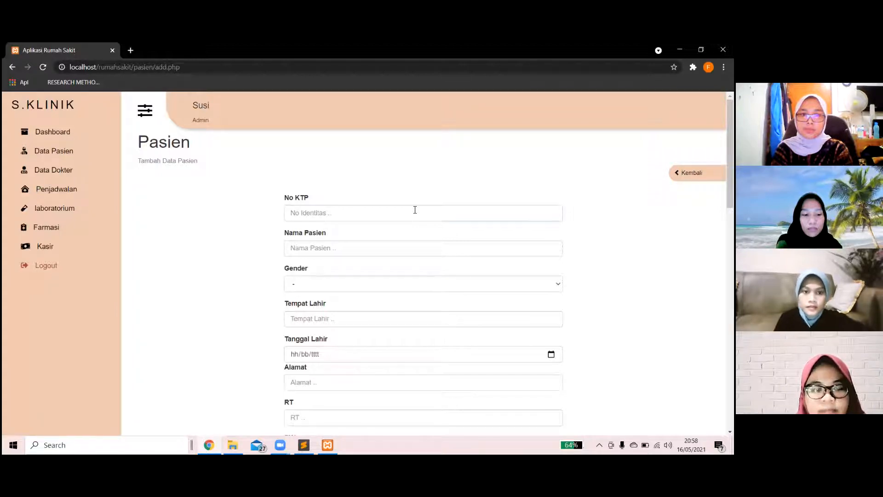
Enter the patient's ID number and full name, and set gender to Laki-Laki.
{"action": "left_click", "coordinate": [415, 210]}
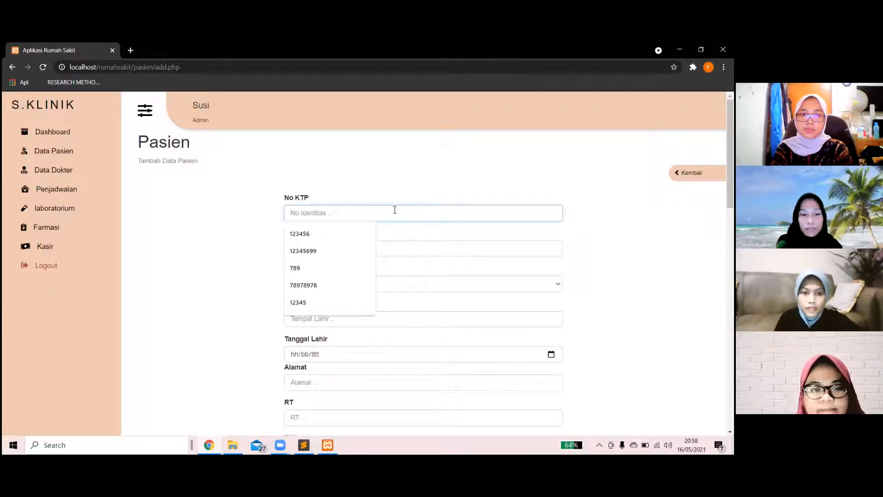
{"action": "type", "text": "123"}
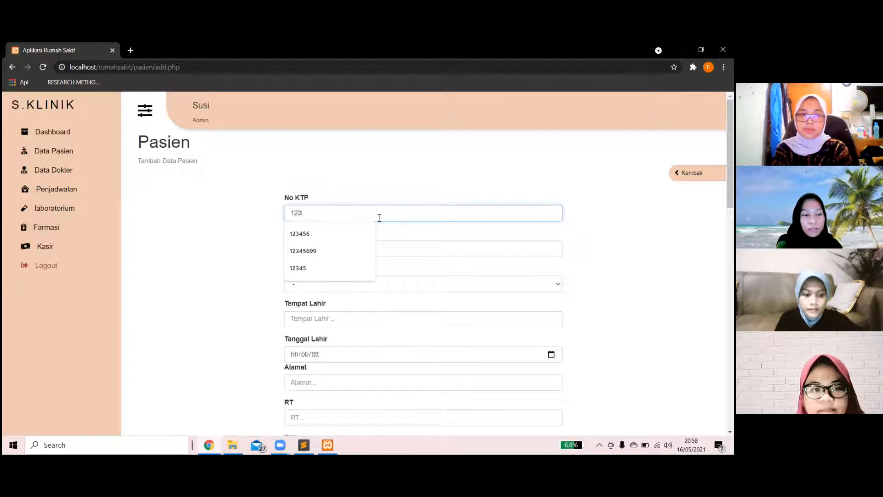
{"action": "type", "text": "456789"}
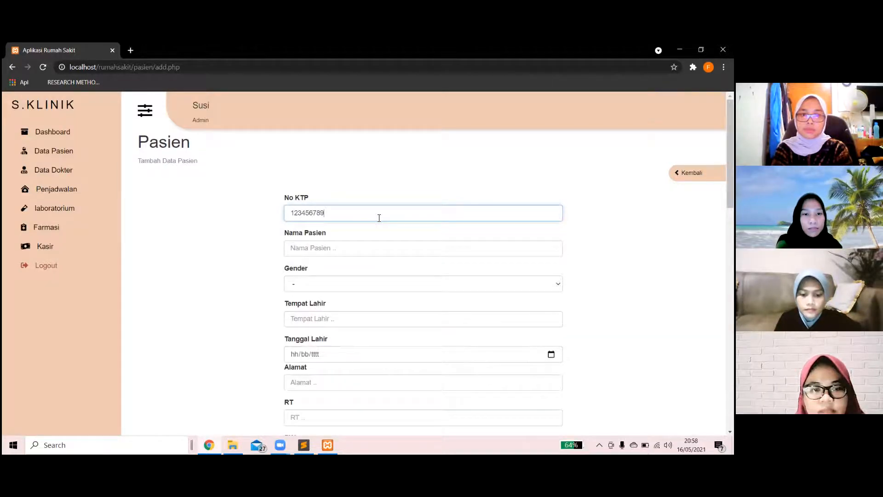
{"action": "type", "text": "12345"}
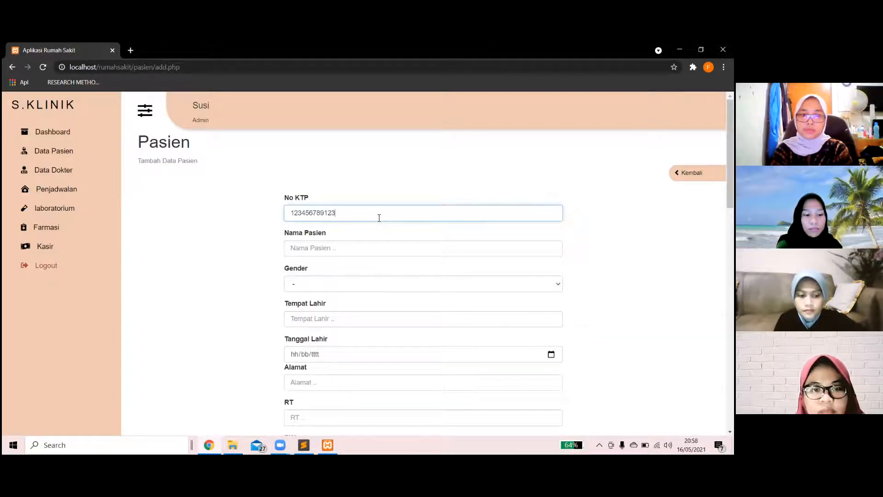
{"action": "type", "text": "678"}
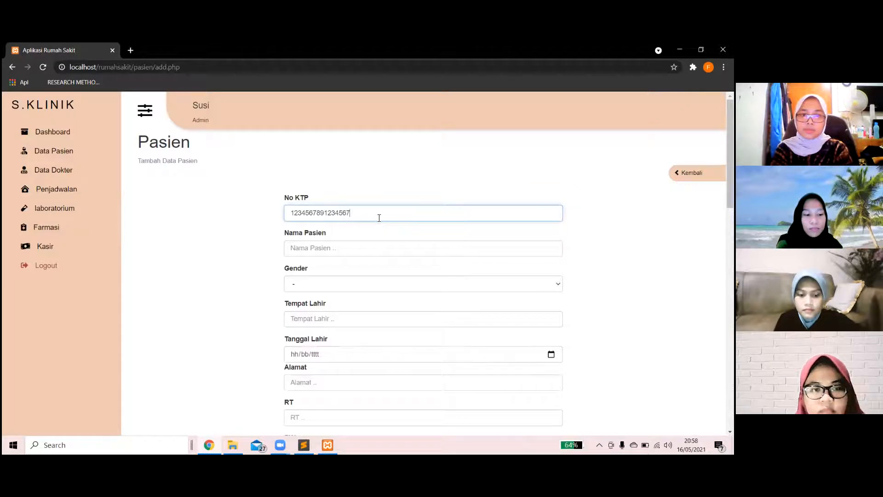
{"action": "left_click", "coordinate": [350, 248]}
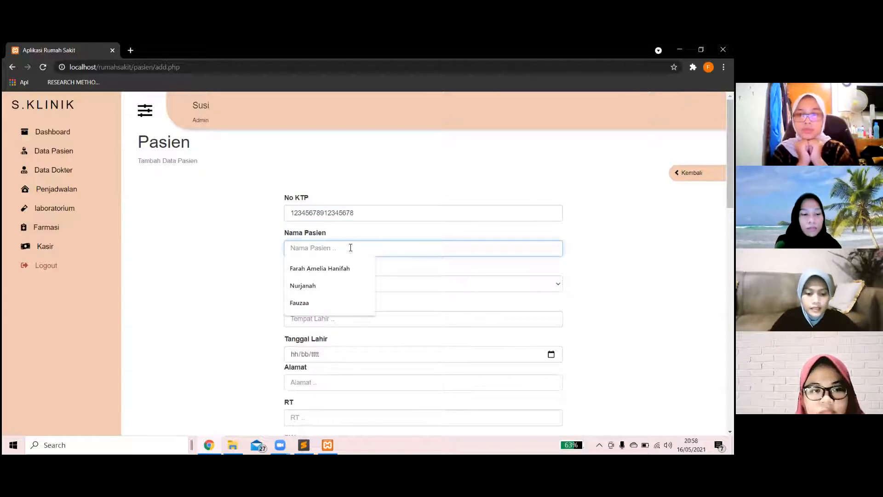
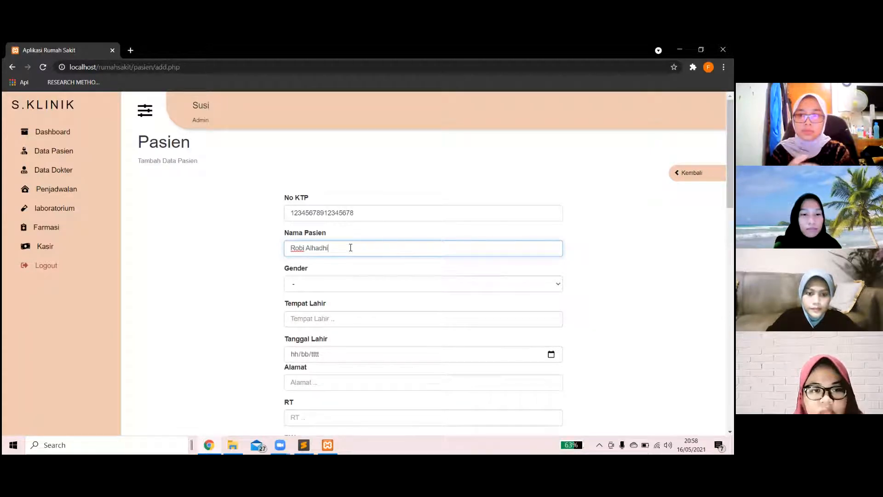
{"action": "left_click", "coordinate": [344, 284]}
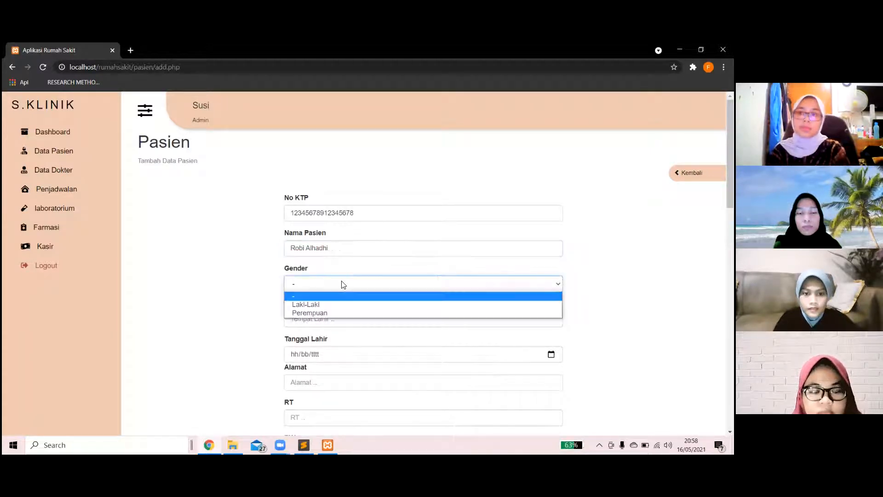
{"action": "left_click", "coordinate": [339, 304]}
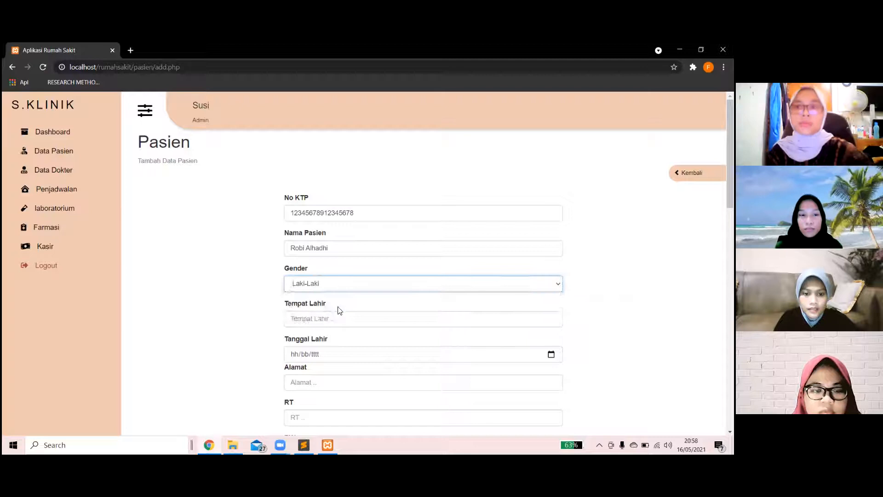
{"action": "scroll", "coordinate": [334, 294], "scroll_direction": "down", "scroll_amount": 2}
{"action": "left_click", "coordinate": [321, 249]}
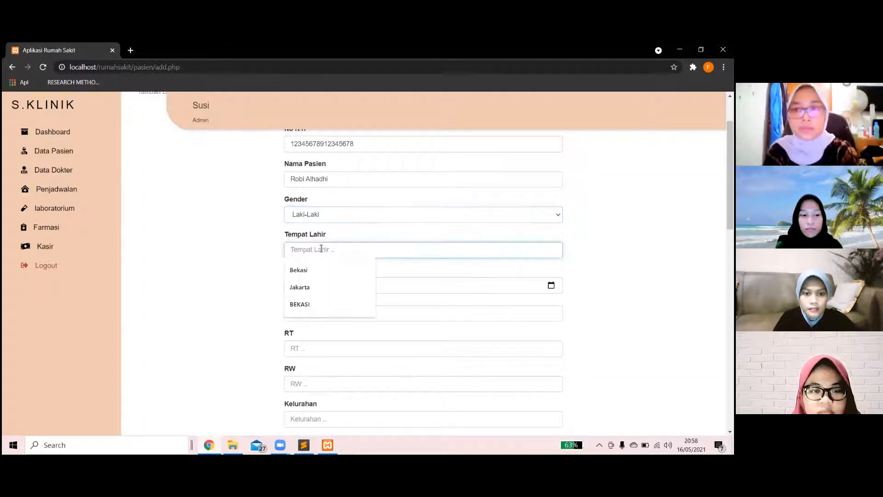
{"action": "left_click", "coordinate": [324, 264]}
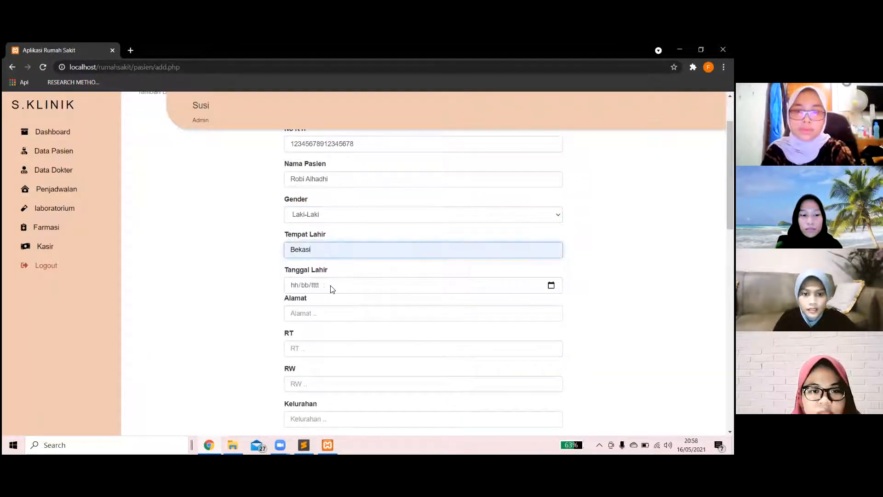
{"action": "left_click", "coordinate": [315, 287]}
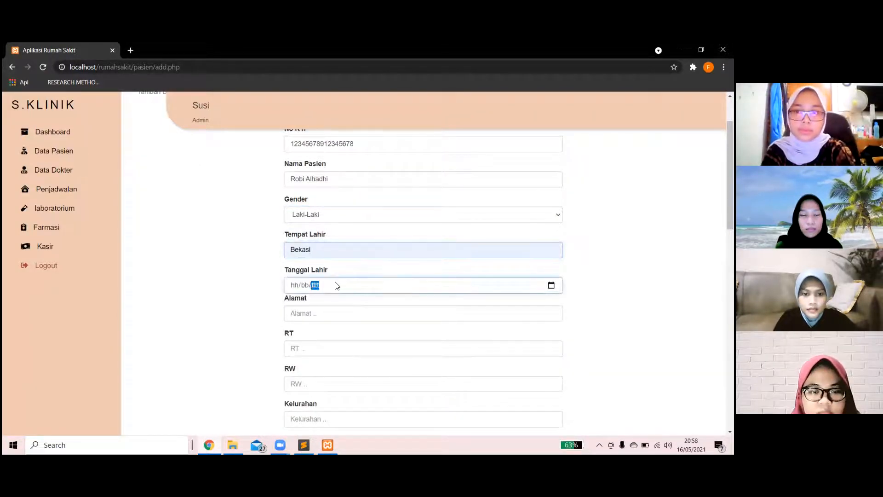
{"action": "left_click", "coordinate": [551, 286]}
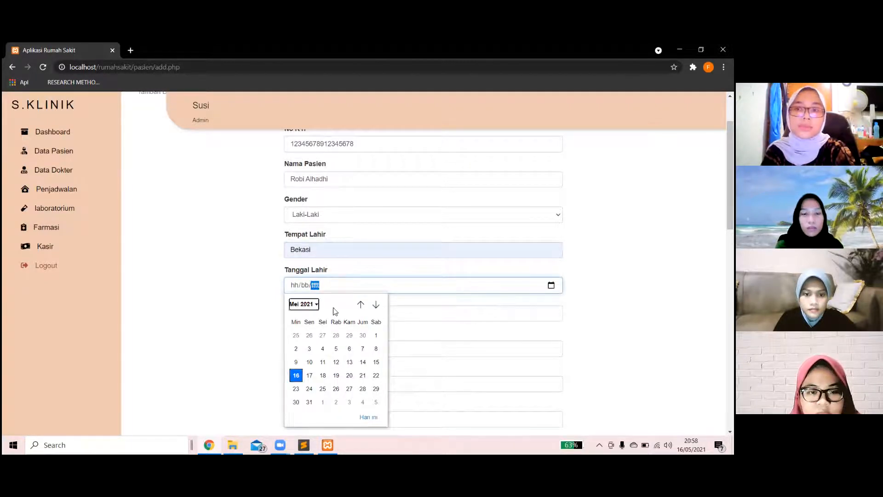
{"action": "left_click", "coordinate": [304, 304]}
{"action": "scroll", "coordinate": [343, 331], "scroll_direction": "up", "scroll_amount": 5}
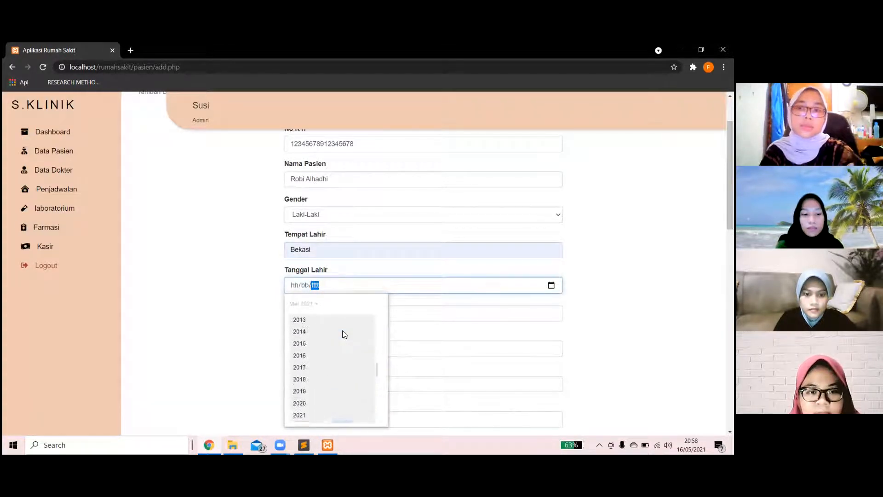
{"action": "left_click", "coordinate": [342, 330]}
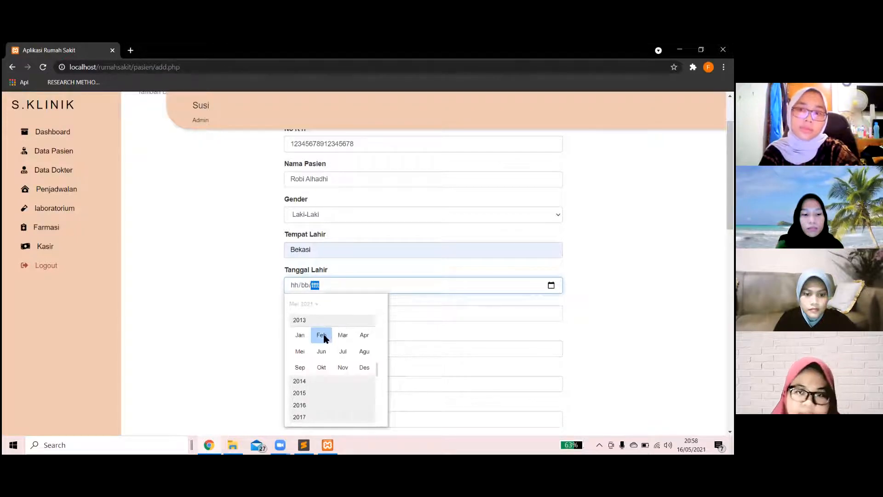
{"action": "left_click", "coordinate": [324, 338]}
{"action": "left_click", "coordinate": [322, 348]}
{"action": "scroll", "coordinate": [324, 351], "scroll_direction": "down", "scroll_amount": 1}
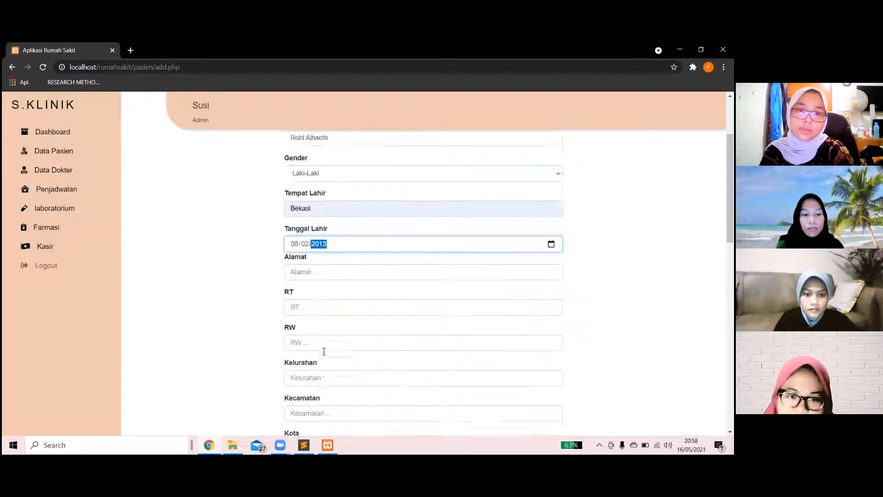
{"action": "scroll", "coordinate": [324, 351], "scroll_direction": "down", "scroll_amount": 1}
Enter the patient's street address with its RT and RW numbers.
{"action": "left_click", "coordinate": [312, 243]}
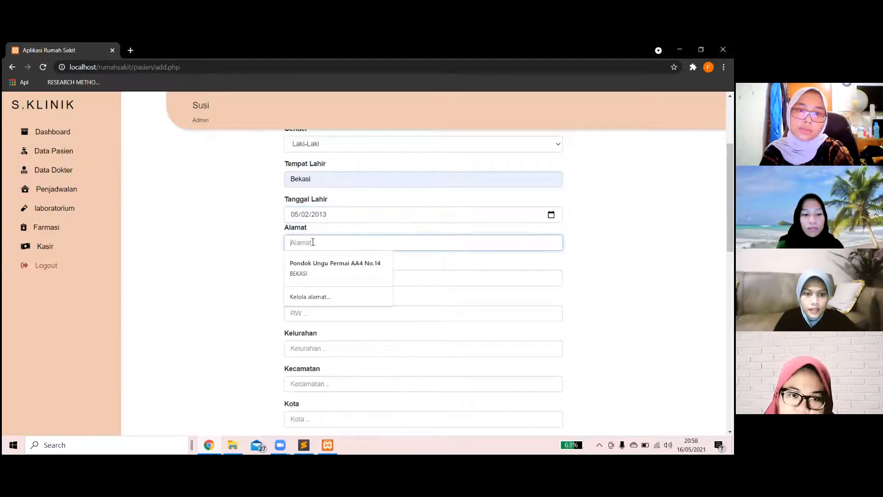
{"action": "type", "text": "S"}
{"action": "key", "text": "BackSpace"}
{"action": "type", "text": "Pondok Ungu Permai Sektor V"}
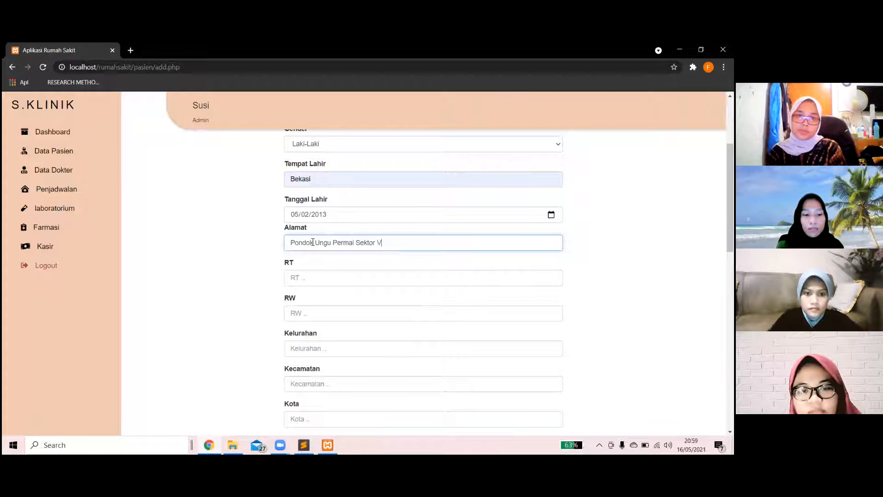
{"action": "scroll", "coordinate": [312, 244], "scroll_direction": "down", "scroll_amount": 1}
{"action": "left_click", "coordinate": [311, 253]}
{"action": "type", "text": "02"}
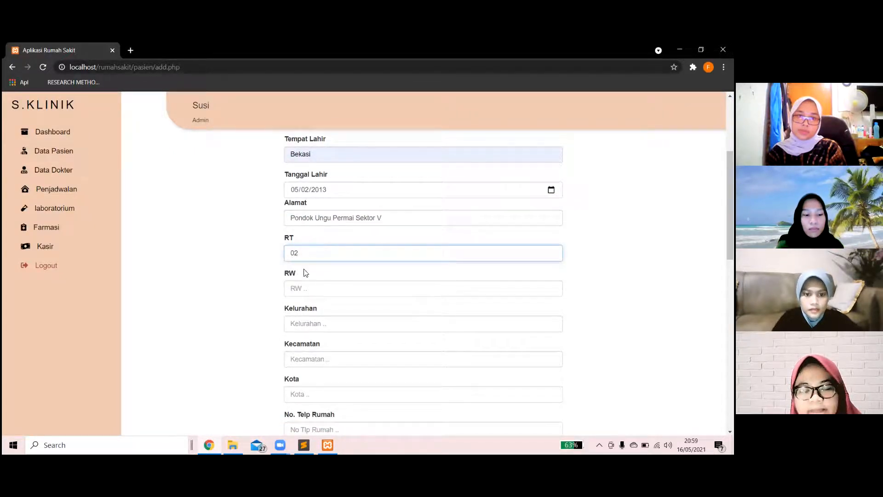
{"action": "left_click", "coordinate": [302, 286]}
{"action": "type", "text": "03"}
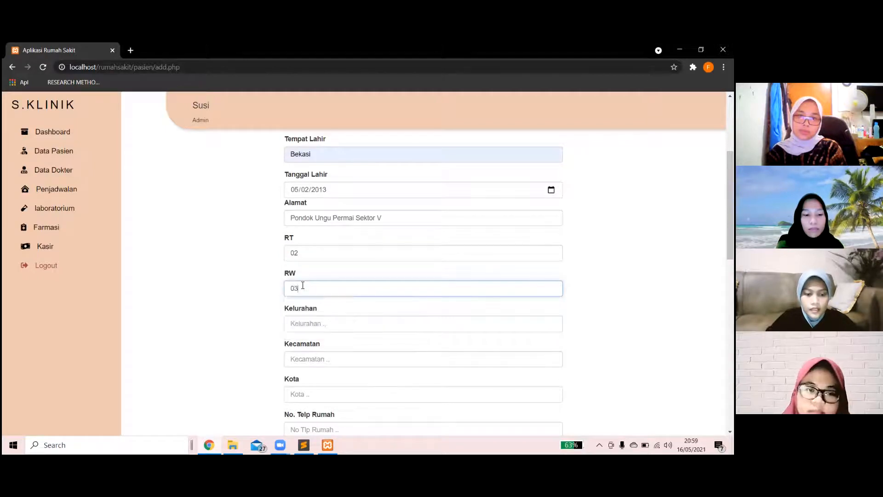
Fill in the patient's Kelurahan, Kecamatan and Kota from the suggestions.
{"action": "scroll", "coordinate": [302, 286], "scroll_direction": "down", "scroll_amount": 1}
{"action": "left_click", "coordinate": [306, 290]}
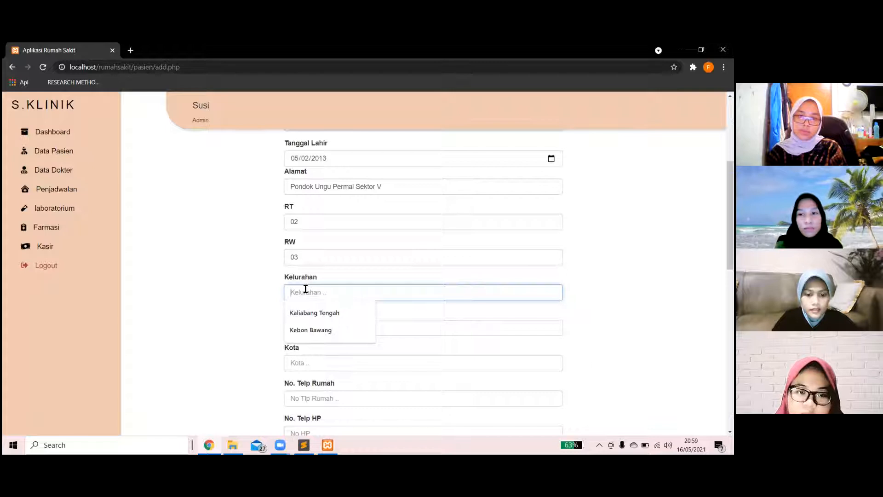
{"action": "left_click", "coordinate": [315, 316]}
{"action": "left_click", "coordinate": [317, 328]}
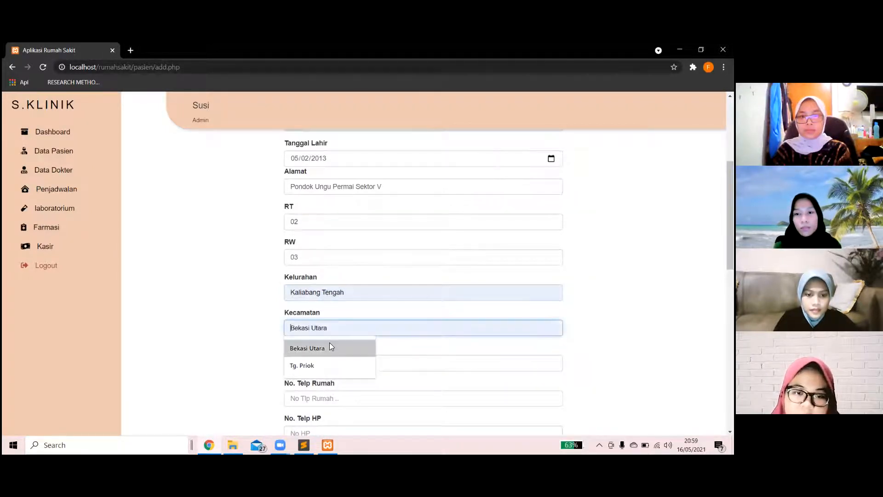
{"action": "left_click", "coordinate": [329, 345]}
{"action": "scroll", "coordinate": [329, 347], "scroll_direction": "down", "scroll_amount": 2}
{"action": "left_click", "coordinate": [303, 291]}
{"action": "left_click", "coordinate": [311, 304]}
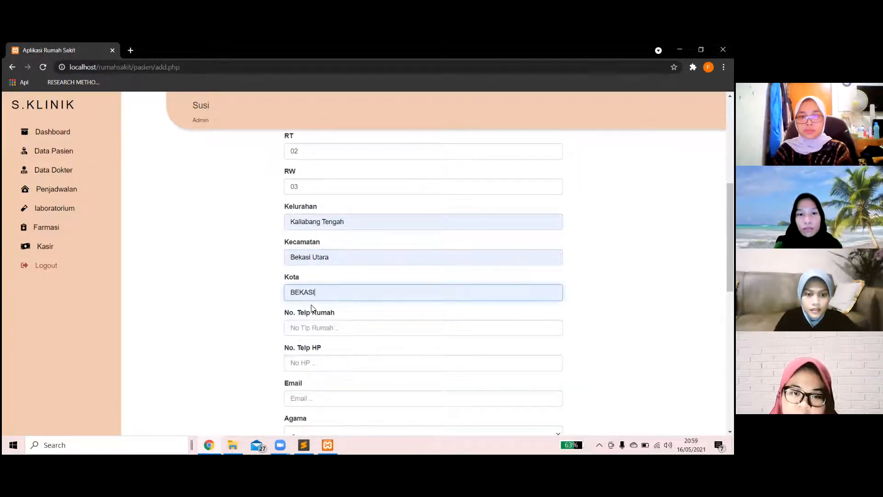
Enter the patient's home phone, mobile number and e-mail address.
{"action": "scroll", "coordinate": [311, 306], "scroll_direction": "down", "scroll_amount": 1}
{"action": "left_click", "coordinate": [321, 301]}
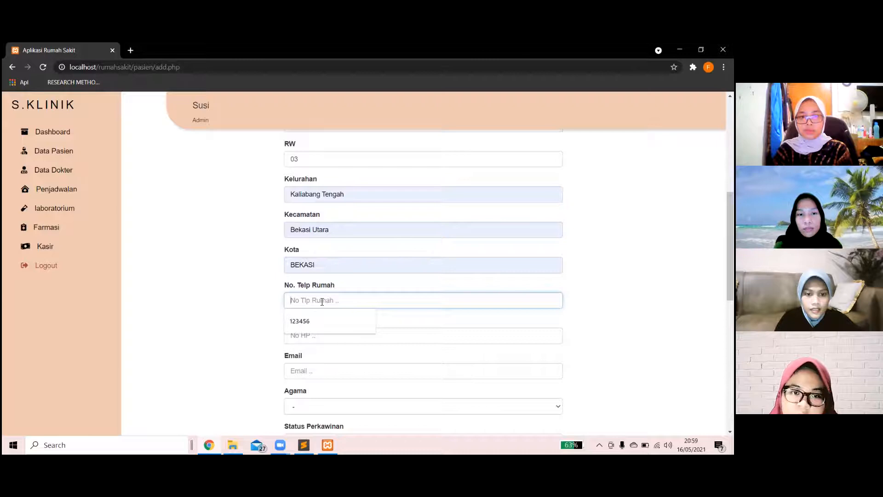
{"action": "type", "text": "0892"}
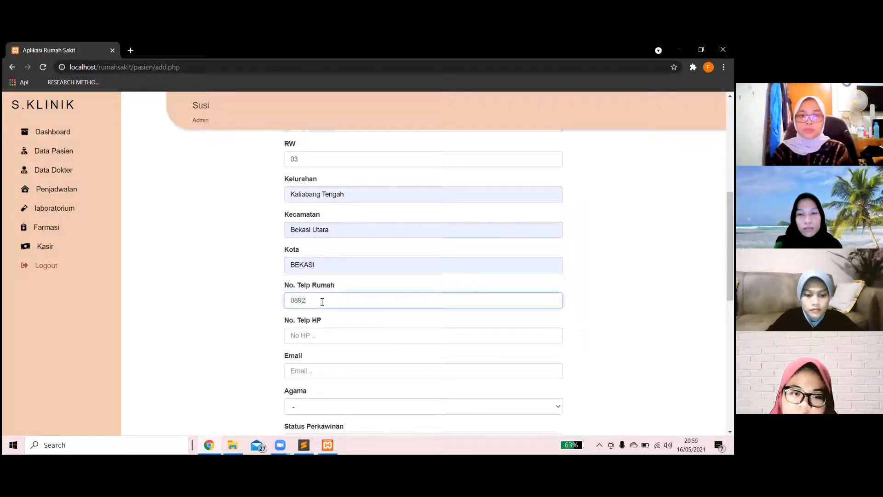
{"action": "key", "text": "BackSpace"}
{"action": "key", "text": "BackSpace"}
{"action": "key", "text": "BackSpace"}
{"action": "key", "text": "BackSpace"}
{"action": "type", "text": "83674309"}
{"action": "scroll", "coordinate": [322, 301], "scroll_direction": "down", "scroll_amount": 1}
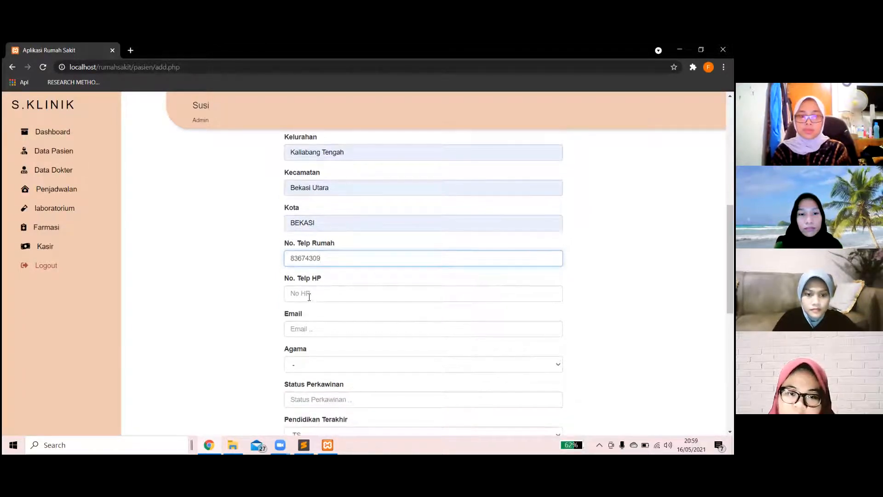
{"action": "left_click", "coordinate": [308, 296]}
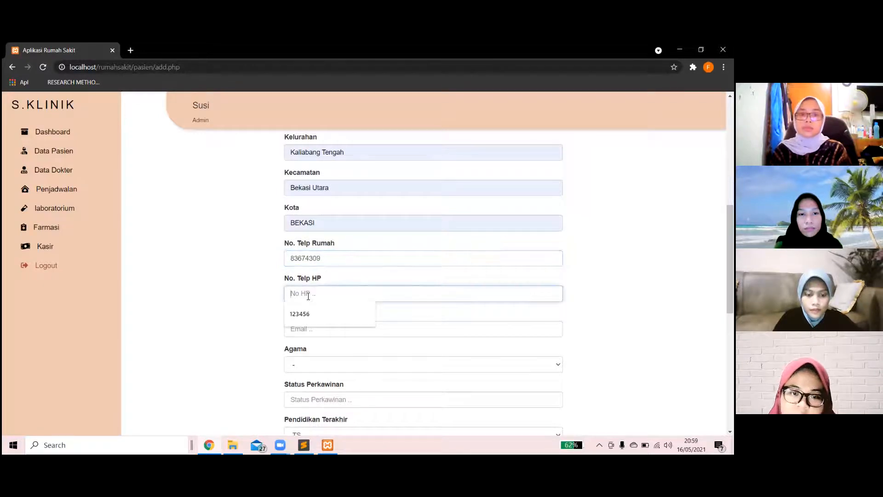
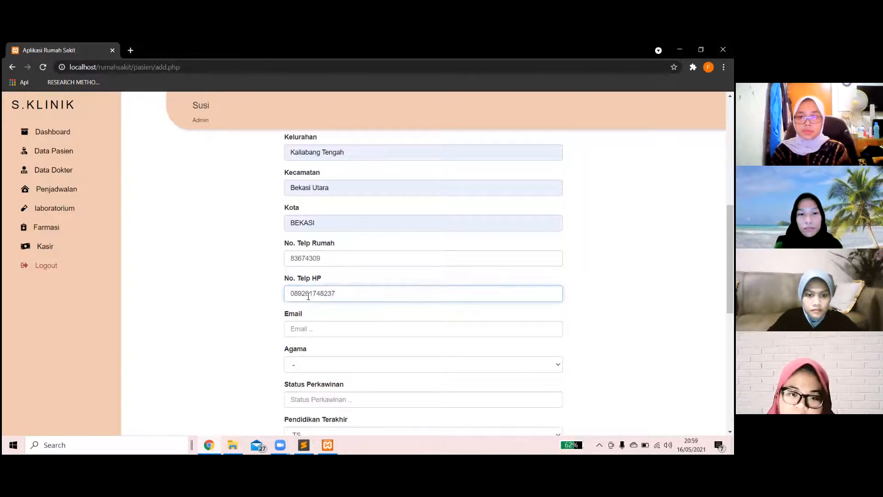
{"action": "scroll", "coordinate": [308, 296], "scroll_direction": "down", "scroll_amount": 1}
{"action": "left_click", "coordinate": [308, 296]}
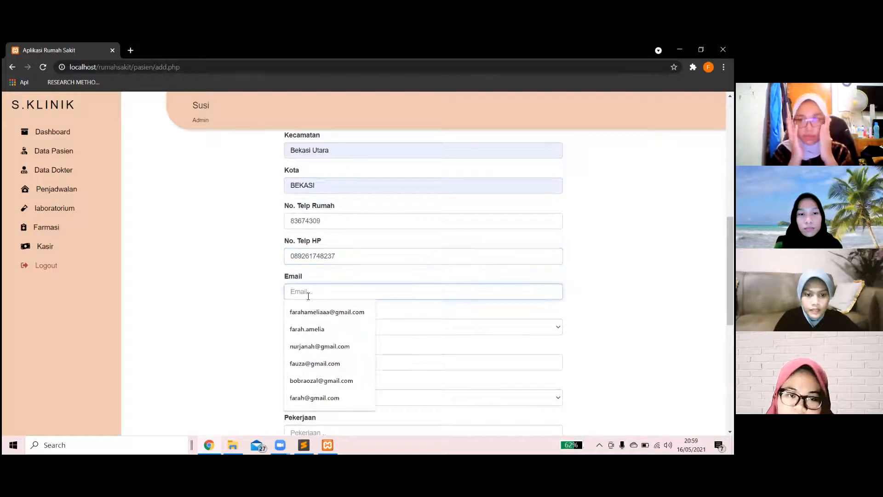
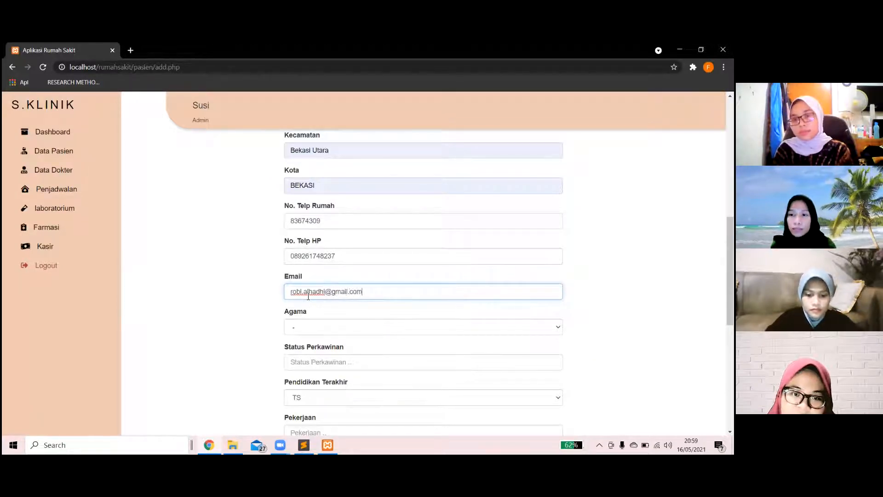
Set religion Islam, status Belum Menikah, education SMK and occupation Mahasiswa.
{"action": "left_click", "coordinate": [313, 328]}
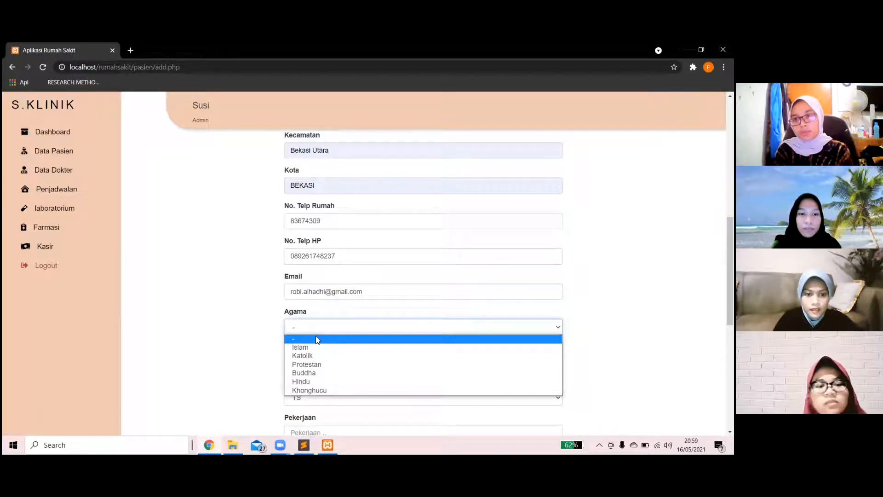
{"action": "left_click", "coordinate": [319, 347]}
{"action": "scroll", "coordinate": [320, 350], "scroll_direction": "down", "scroll_amount": 2}
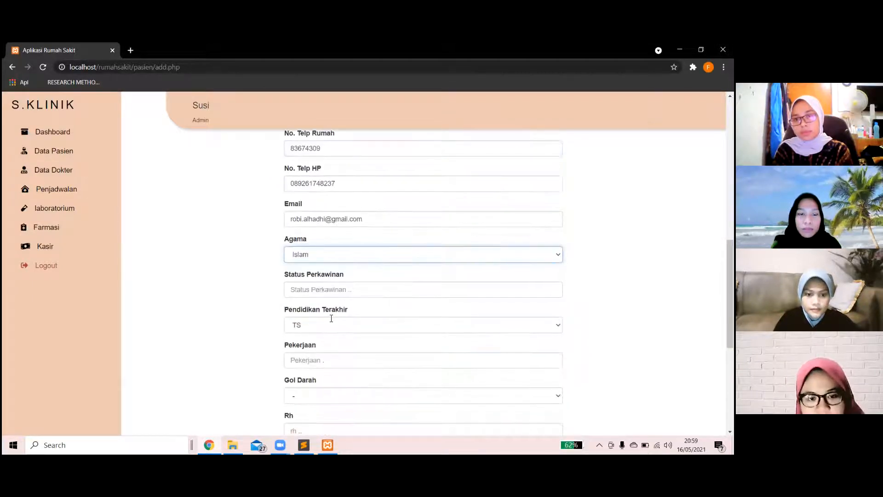
{"action": "left_click", "coordinate": [325, 286]}
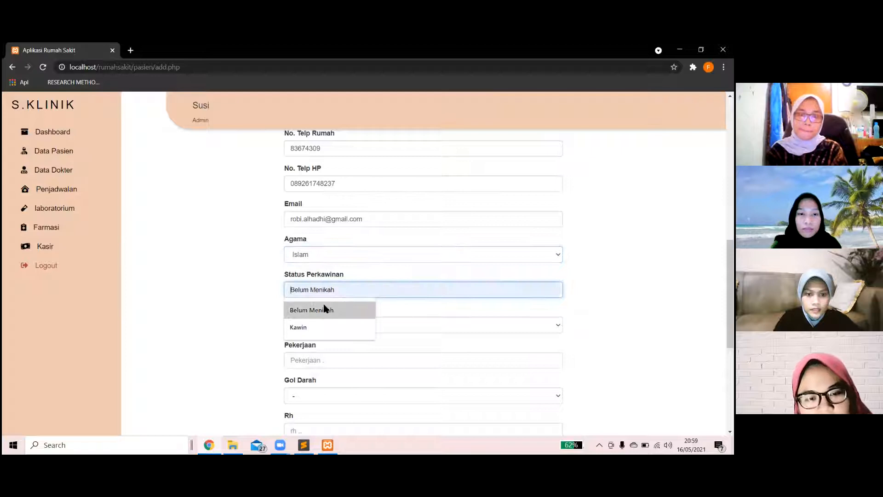
{"action": "left_click", "coordinate": [325, 308]}
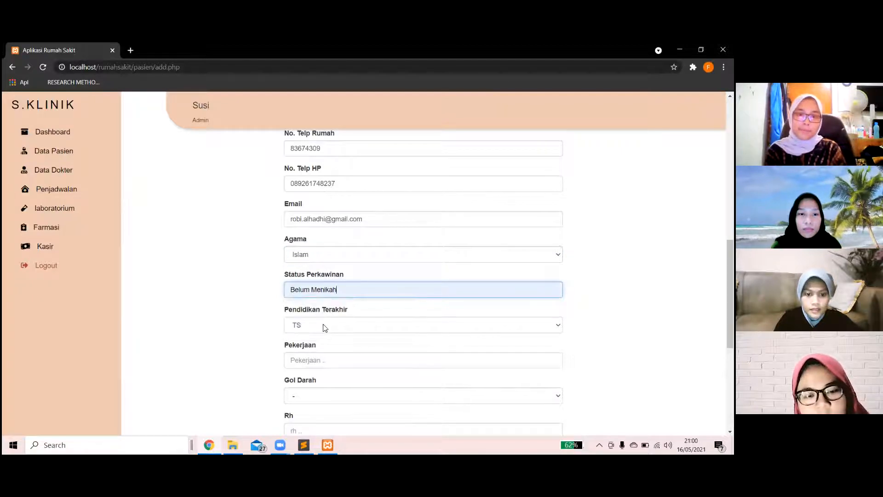
{"action": "left_click", "coordinate": [325, 325]}
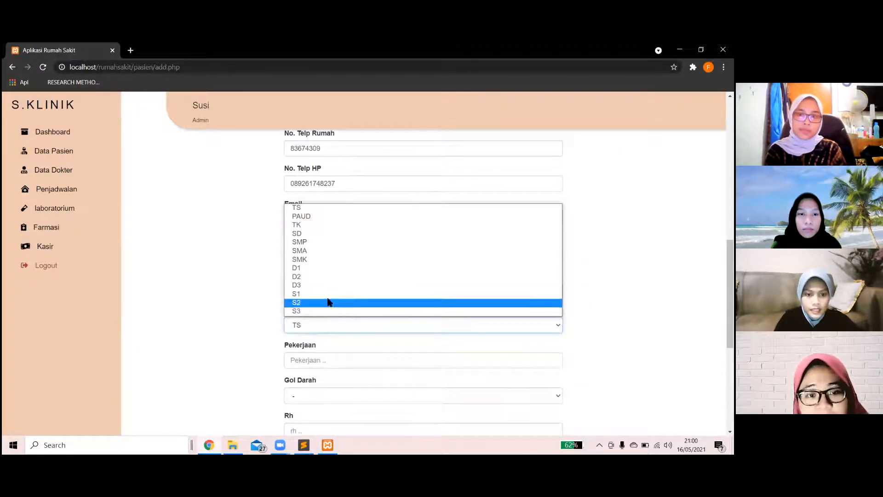
{"action": "left_click", "coordinate": [316, 260]}
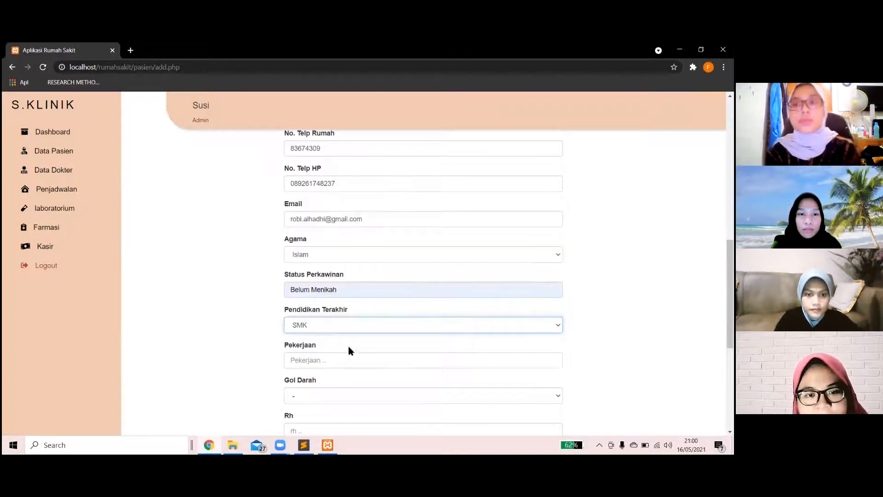
{"action": "scroll", "coordinate": [357, 366], "scroll_direction": "down", "scroll_amount": 2}
{"action": "left_click", "coordinate": [328, 281]}
{"action": "left_click", "coordinate": [322, 302]}
Set blood group A, Rh +, citizenship Indonesia and payment method Debit.
{"action": "scroll", "coordinate": [329, 333], "scroll_direction": "down", "scroll_amount": 2}
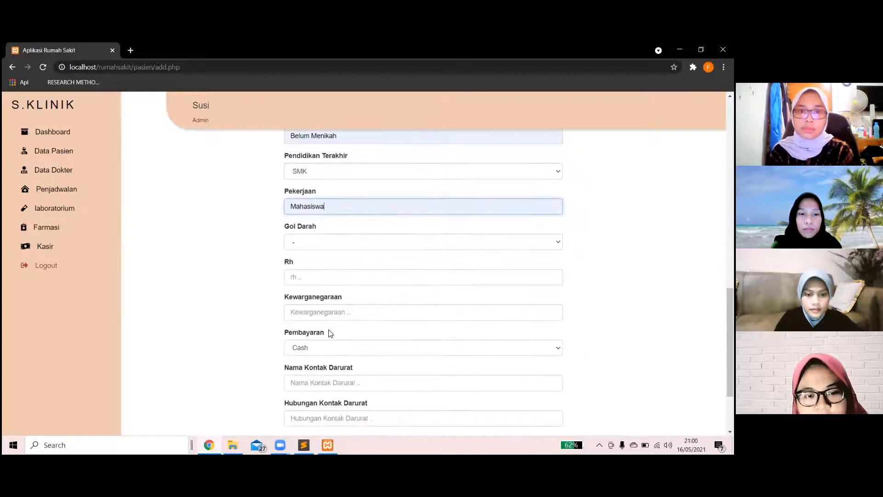
{"action": "left_click", "coordinate": [313, 245]}
{"action": "left_click", "coordinate": [308, 261]}
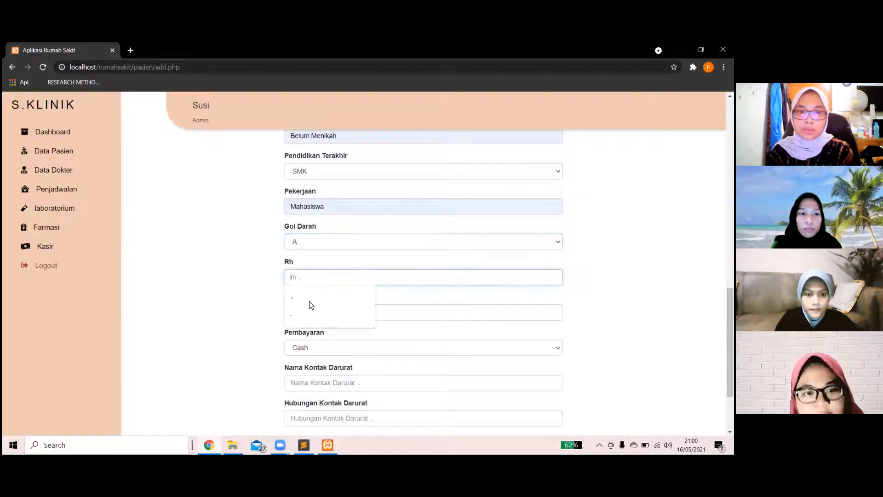
{"action": "left_click", "coordinate": [309, 300]}
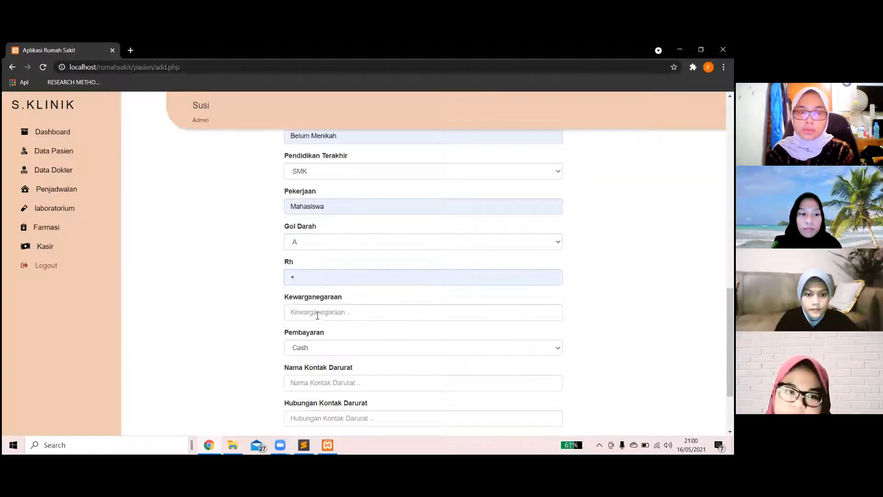
{"action": "left_click", "coordinate": [316, 312]}
{"action": "left_click", "coordinate": [313, 332]}
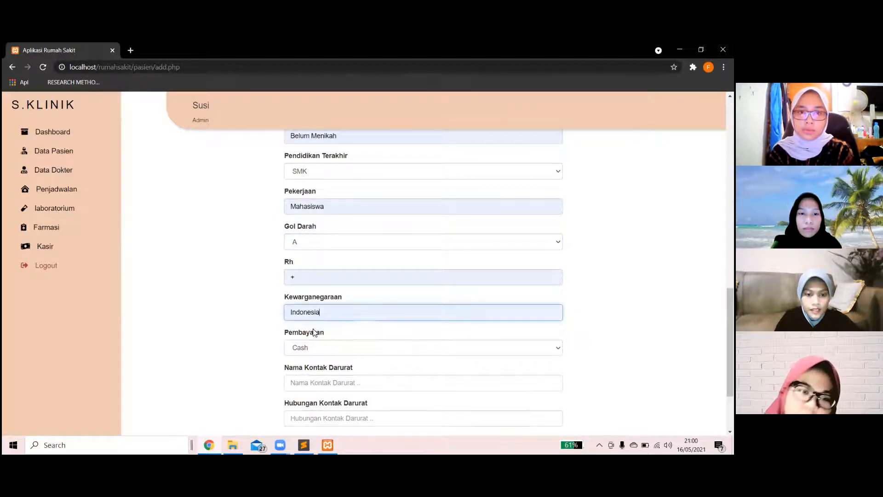
{"action": "scroll", "coordinate": [328, 294], "scroll_direction": "down", "scroll_amount": 2}
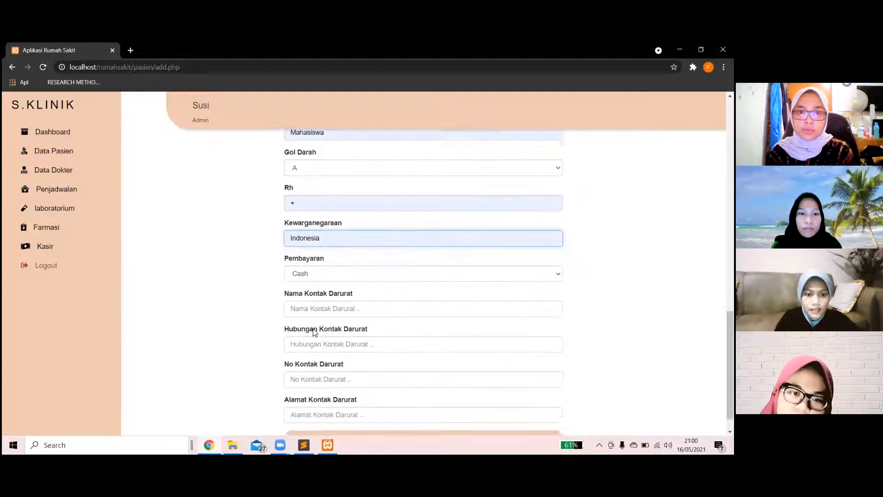
{"action": "left_click", "coordinate": [329, 263]}
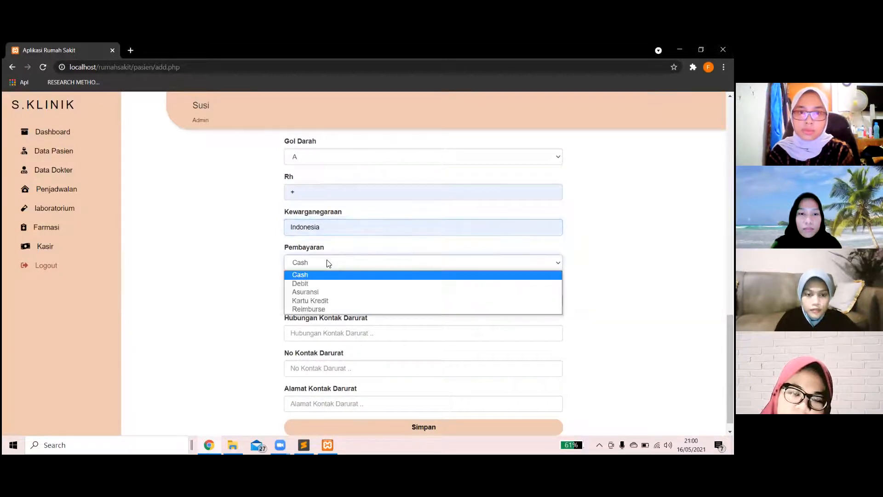
{"action": "left_click", "coordinate": [322, 284]}
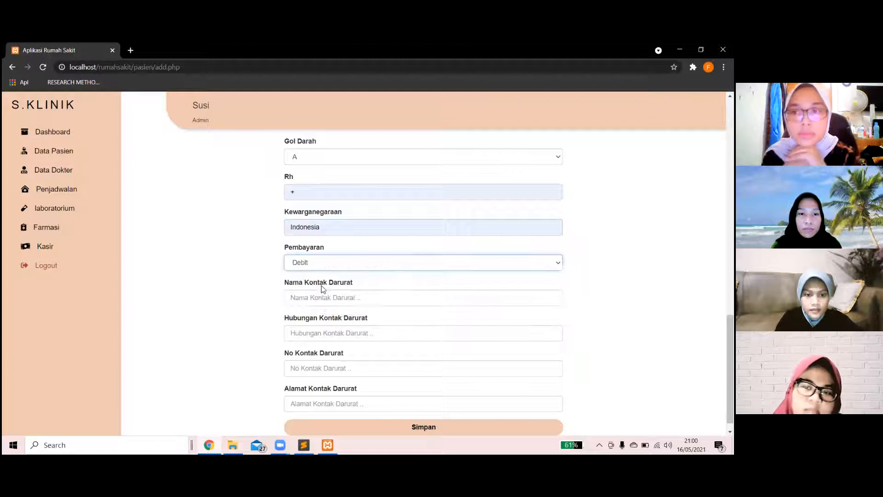
{"action": "scroll", "coordinate": [324, 285], "scroll_direction": "down", "scroll_amount": 1}
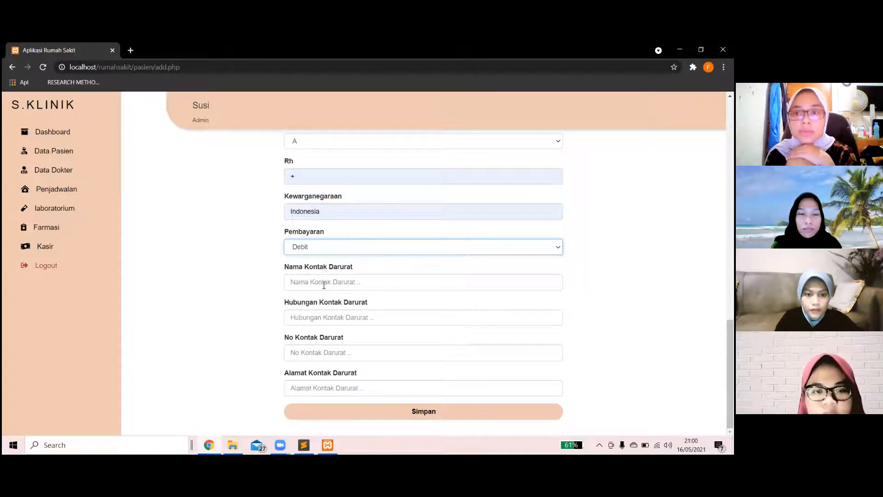
Fill in the emergency contact's name, relationship Ibu, phone number and saved address.
{"action": "left_click", "coordinate": [324, 285]}
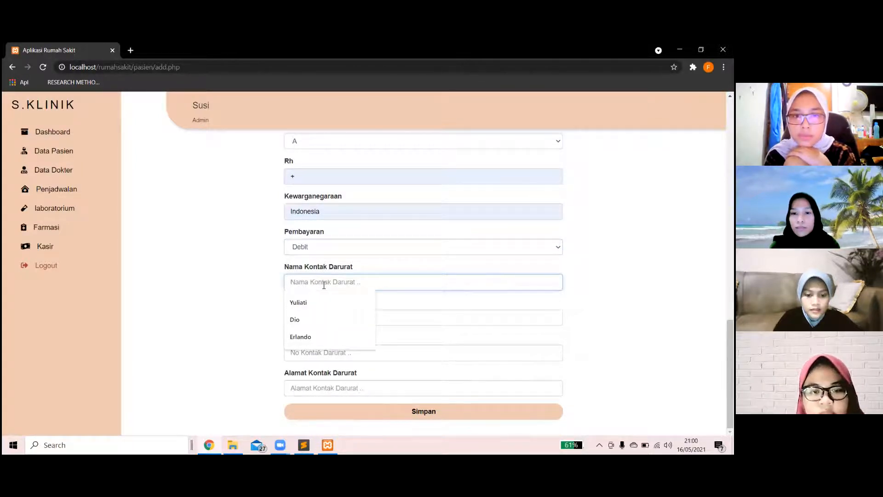
{"action": "type", "text": "Siti"}
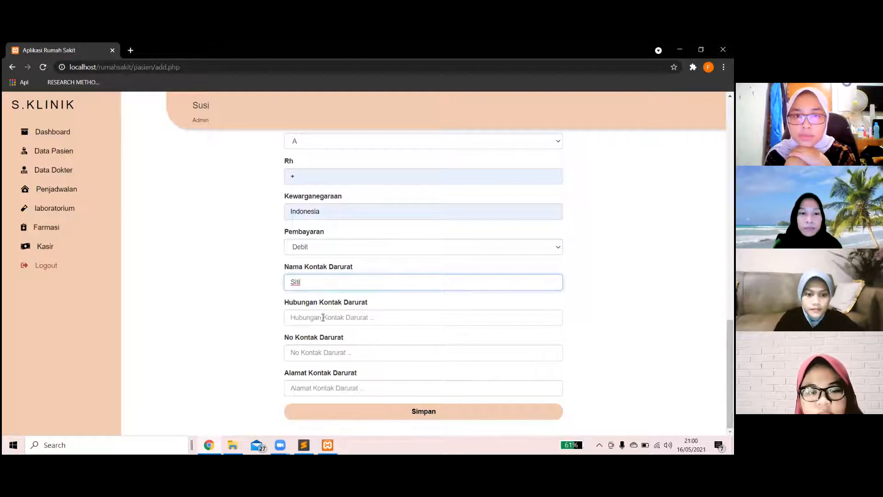
{"action": "left_click", "coordinate": [324, 317]}
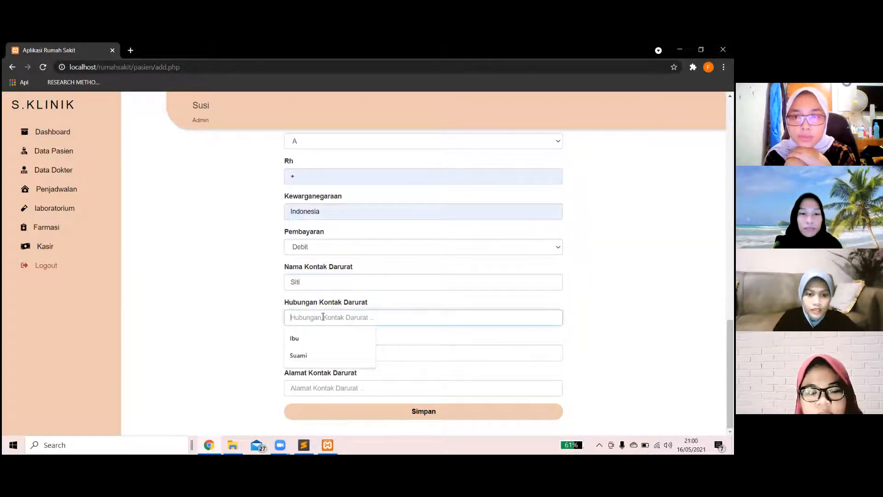
{"action": "left_click", "coordinate": [316, 336]}
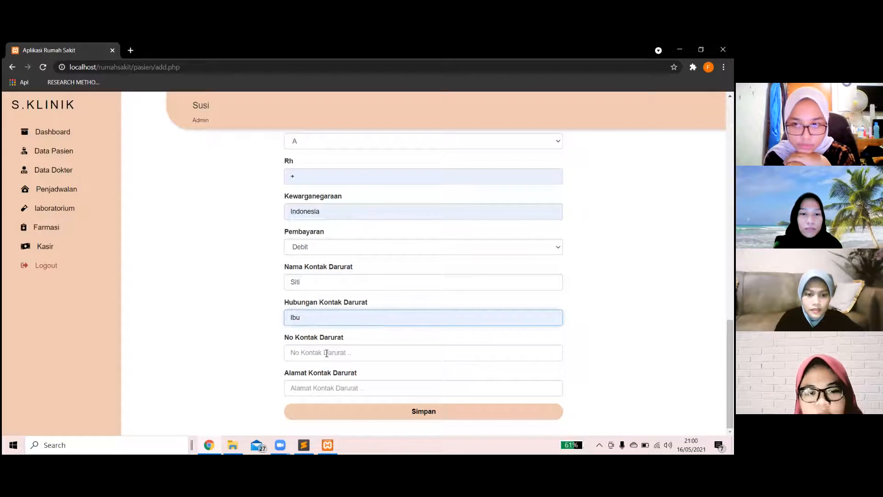
{"action": "left_click", "coordinate": [327, 353]}
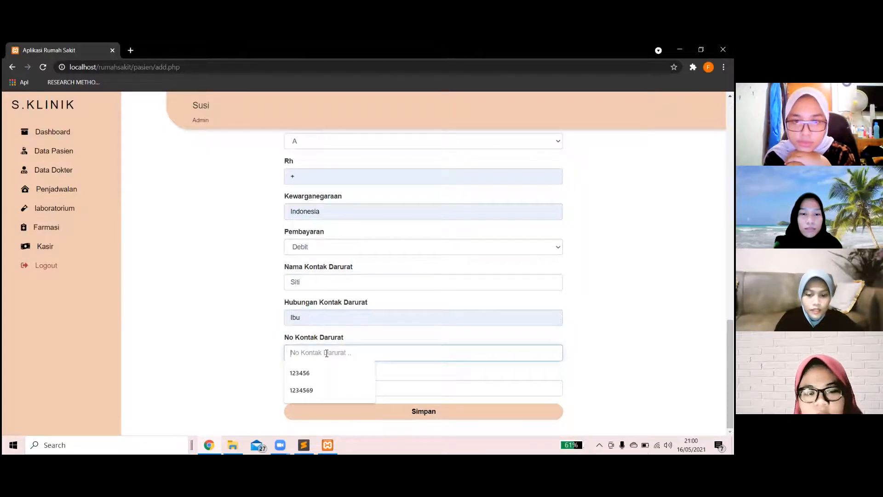
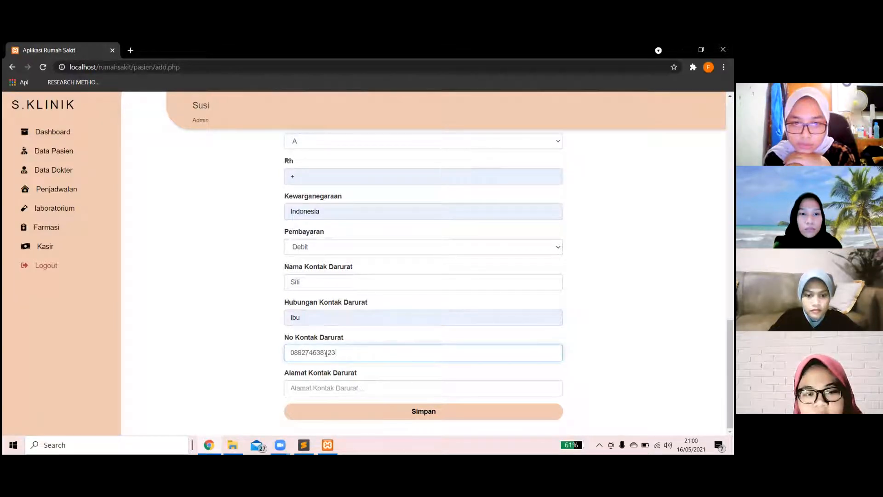
{"action": "left_click", "coordinate": [334, 387]}
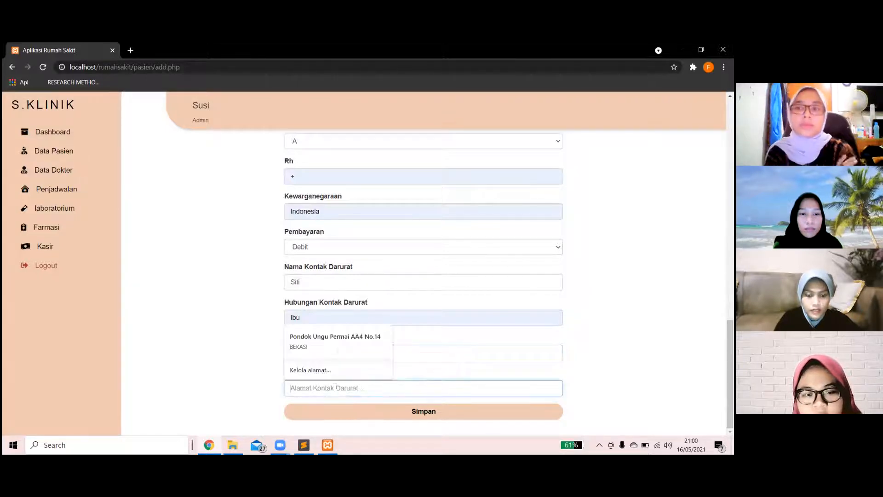
{"action": "left_click", "coordinate": [330, 347]}
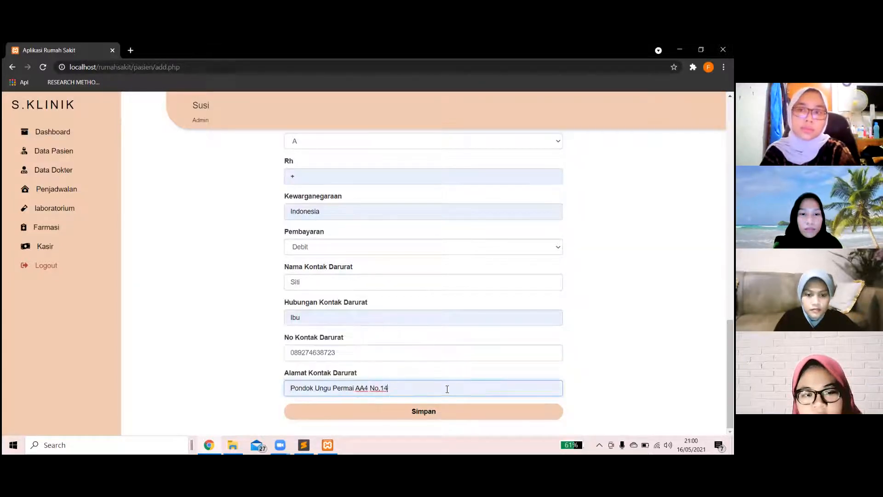
Save the new patient, confirm the 'Data berhasil diinput!' alert, and go to Data Dokter.
{"action": "left_click", "coordinate": [430, 417]}
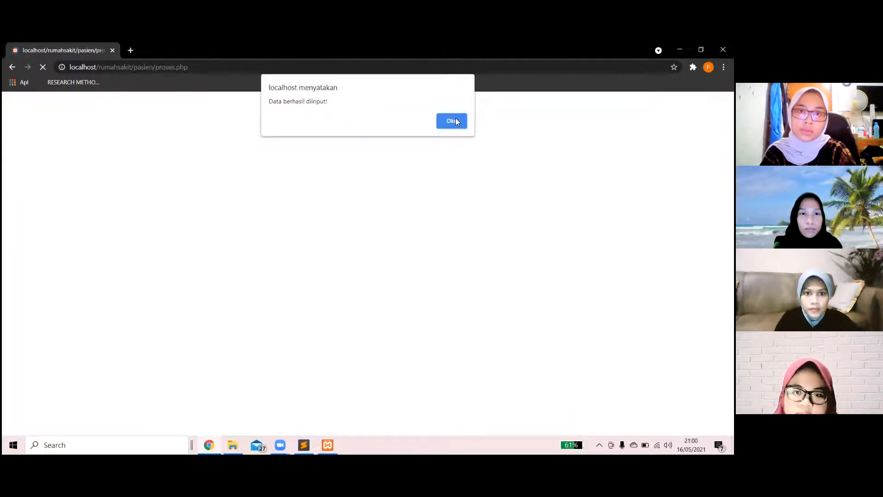
{"action": "left_click", "coordinate": [452, 121]}
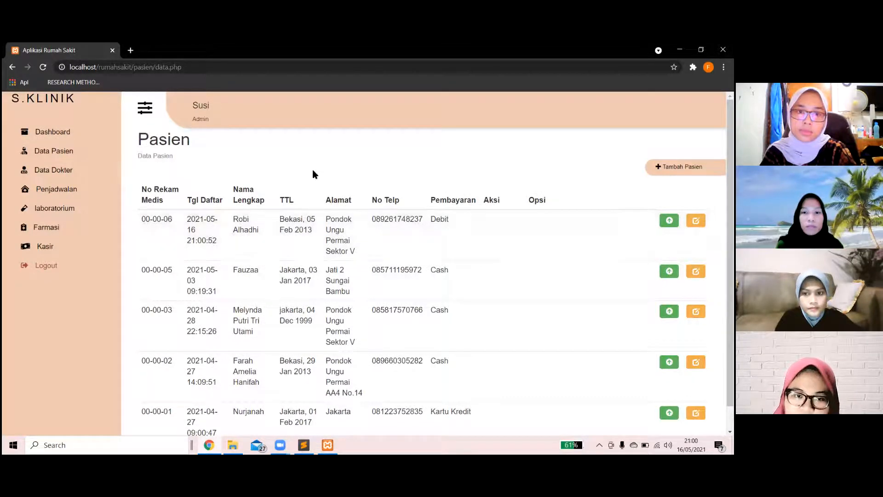
{"action": "left_click", "coordinate": [73, 169]}
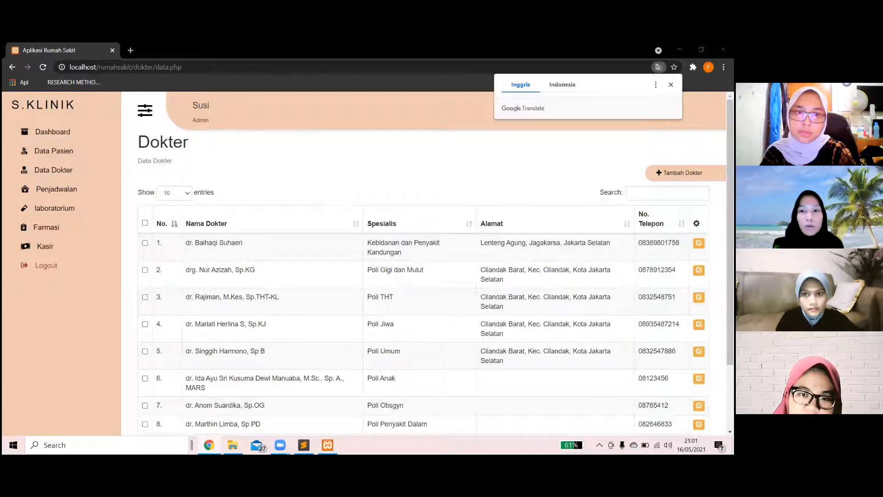
Dismiss the Translate popup, review the doctor table, and start a new doctor entry.
{"action": "left_click", "coordinate": [672, 84]}
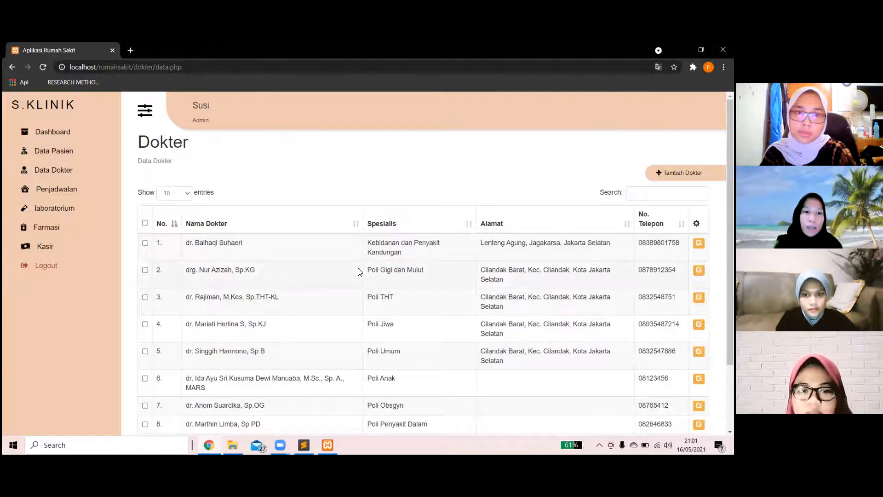
{"action": "scroll", "coordinate": [360, 272], "scroll_direction": "down", "scroll_amount": 1}
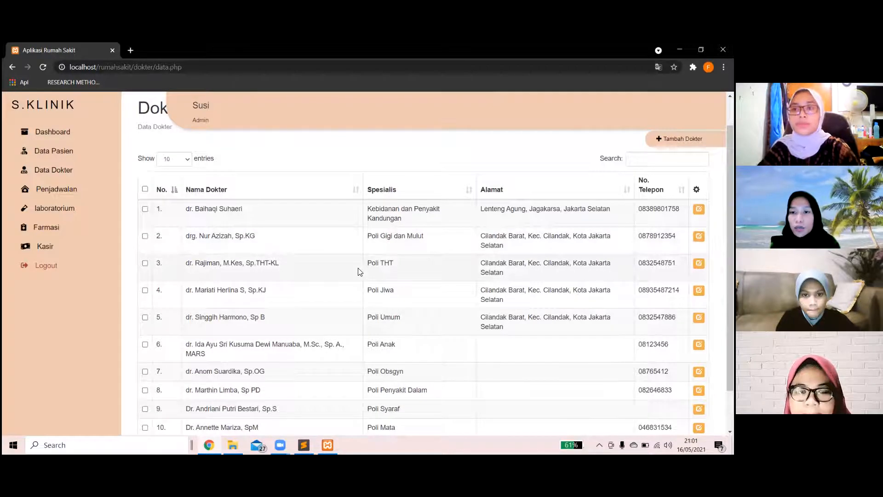
{"action": "scroll", "coordinate": [360, 271], "scroll_direction": "down", "scroll_amount": 1}
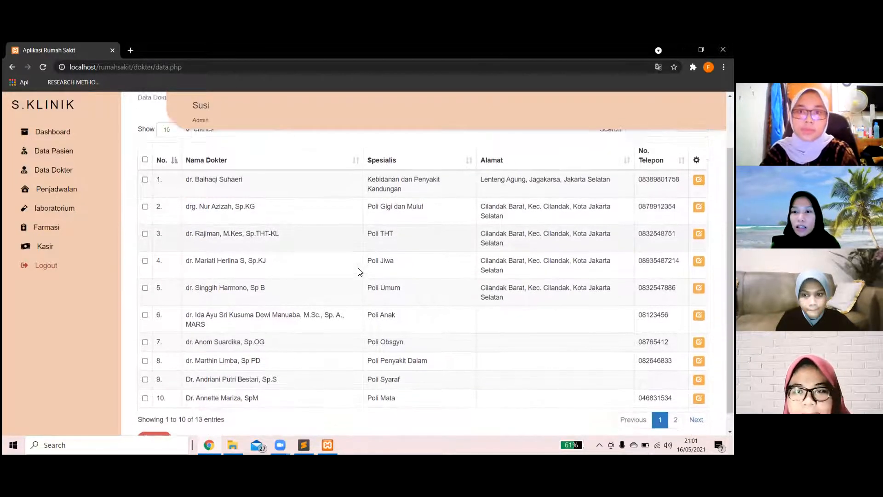
{"action": "scroll", "coordinate": [359, 271], "scroll_direction": "up", "scroll_amount": 1}
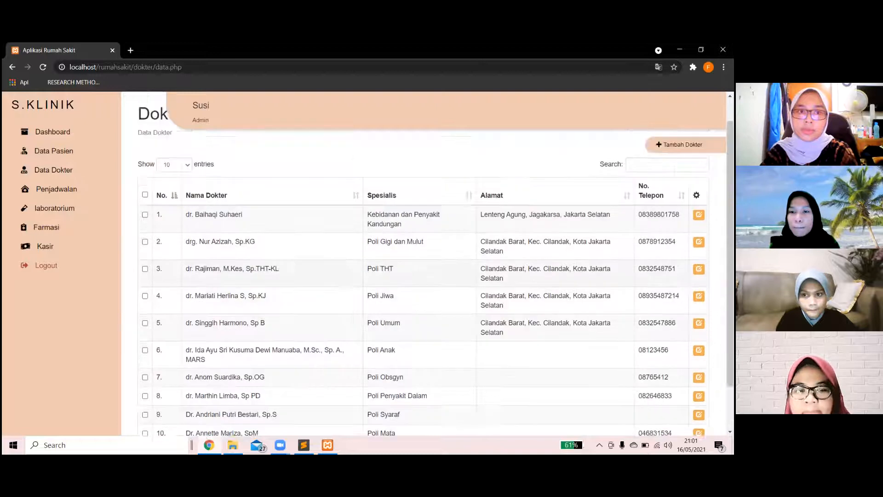
{"action": "scroll", "coordinate": [360, 271], "scroll_direction": "up", "scroll_amount": 1}
{"action": "left_click", "coordinate": [680, 173]}
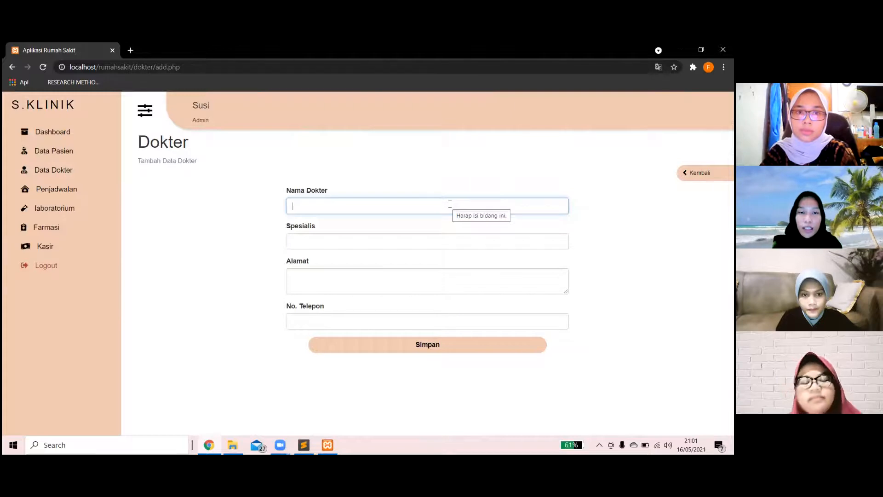
Enter the doctor's name, specialty Kejiwaan, address Jakarta Utara and phone number, then save.
{"action": "left_click", "coordinate": [449, 204]}
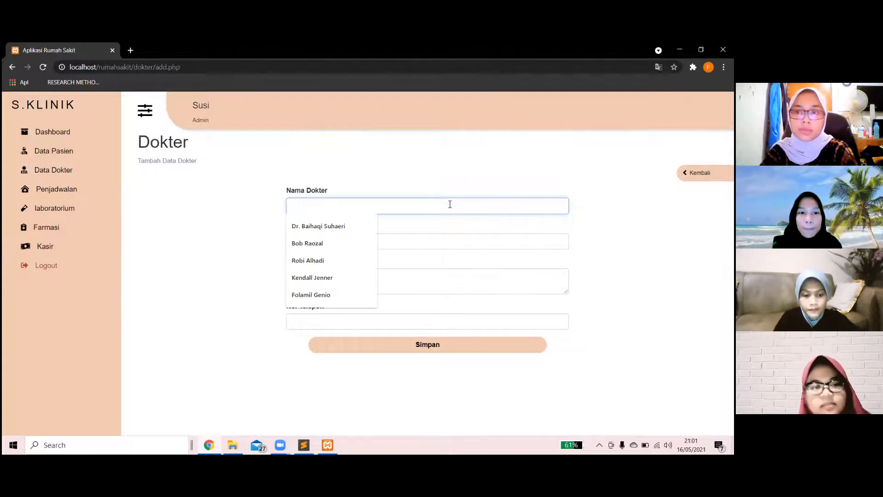
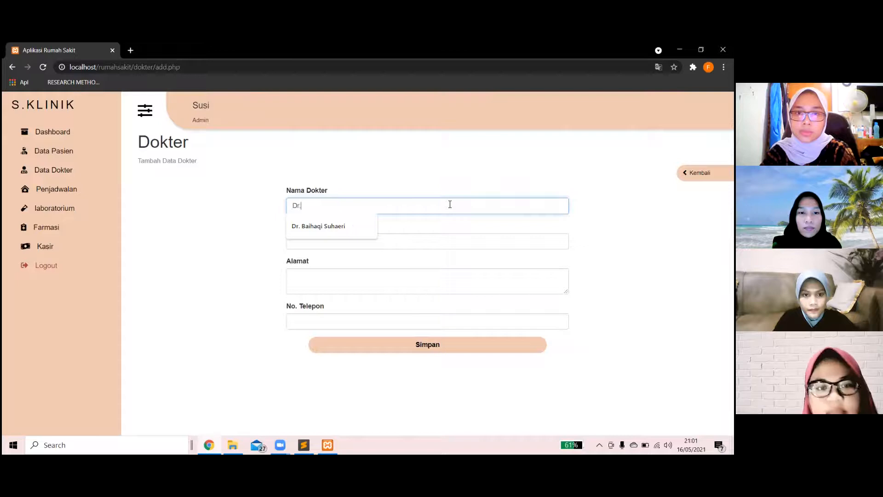
{"action": "left_click_drag", "start_coordinate": [450, 204], "coordinate": [305, 241]}
{"action": "left_click", "coordinate": [305, 241]}
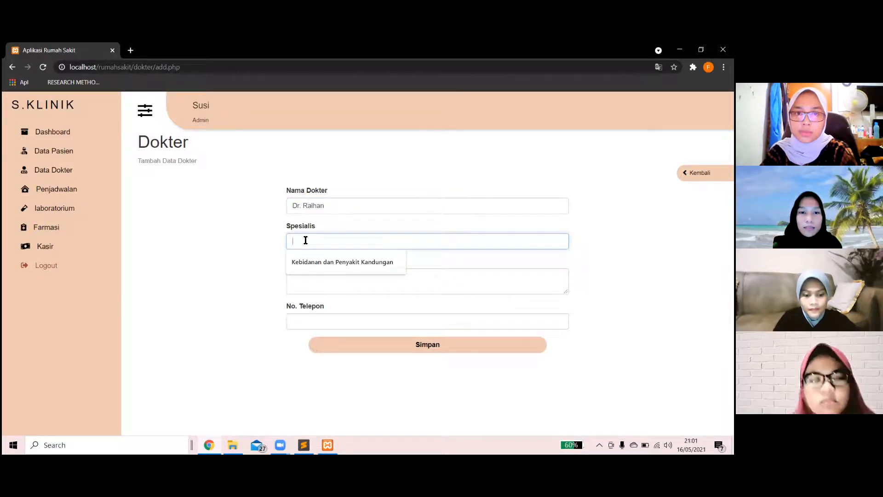
{"action": "type", "text": "Kejiwaan"}
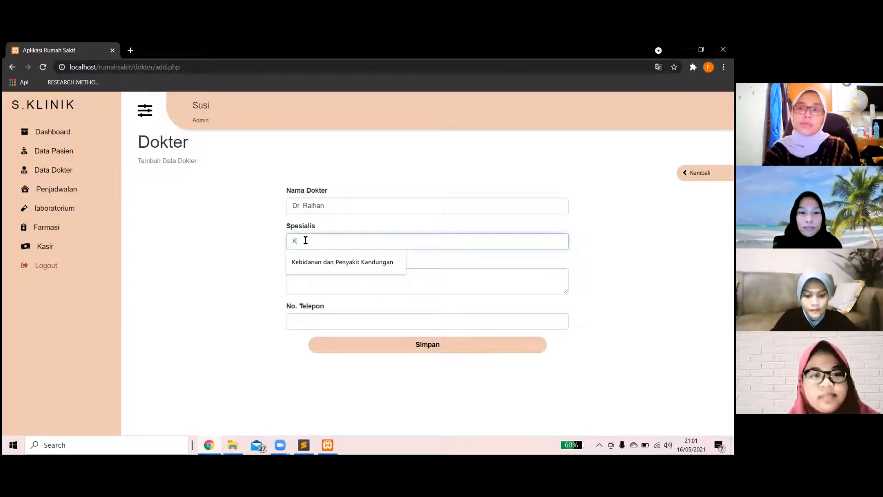
{"action": "left_click", "coordinate": [310, 278]}
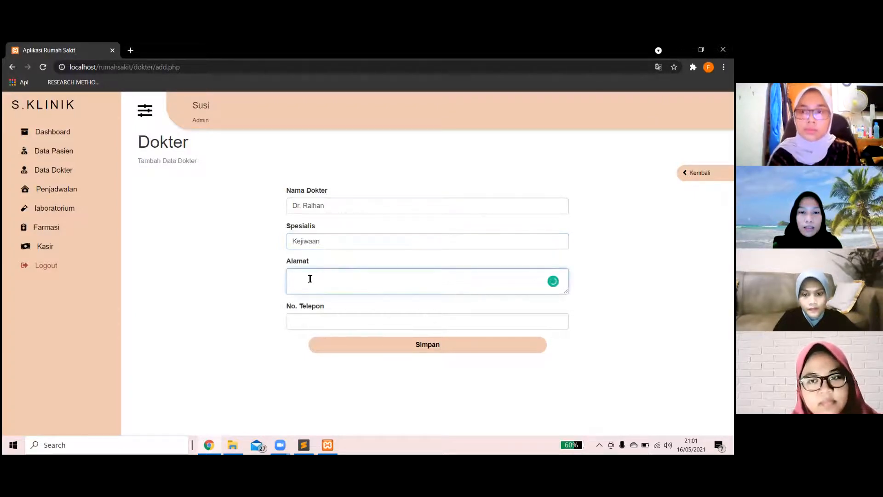
{"action": "type", "text": "Jakarta Utara"}
{"action": "left_click", "coordinate": [312, 320]}
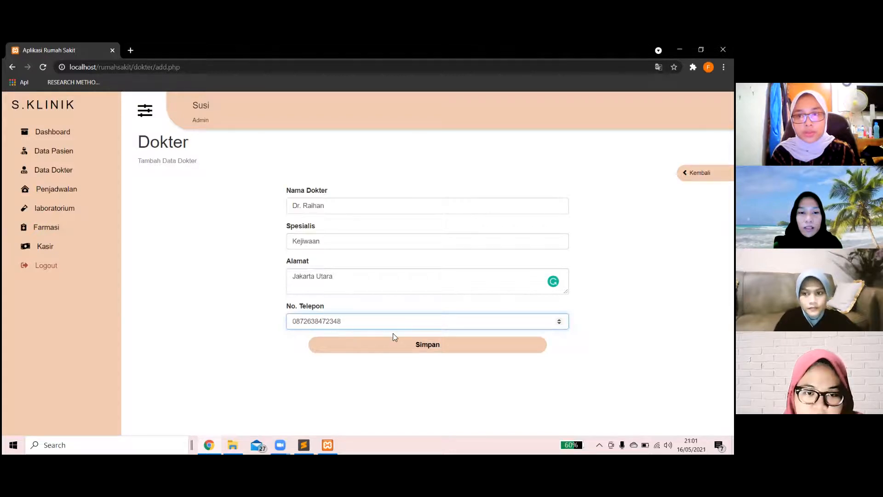
{"action": "left_click", "coordinate": [438, 343]}
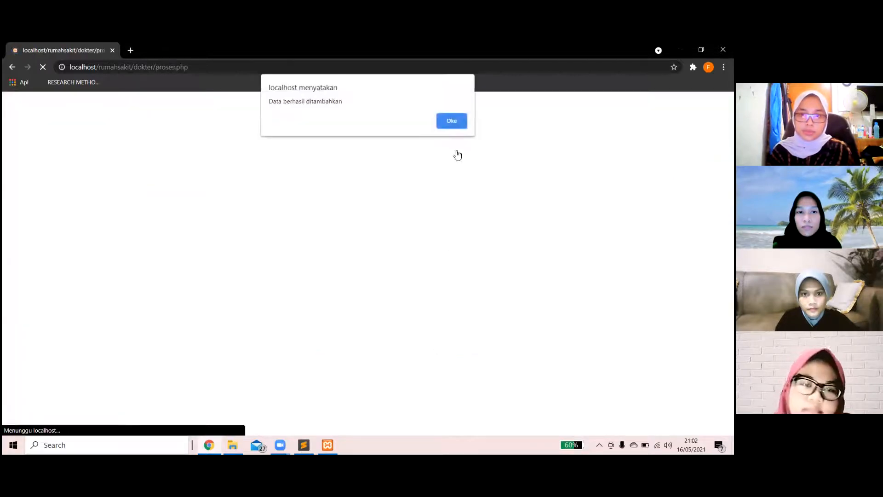
Dismiss the success alert and check the new Kejiwaan doctor in row 6.
{"action": "left_click", "coordinate": [453, 125]}
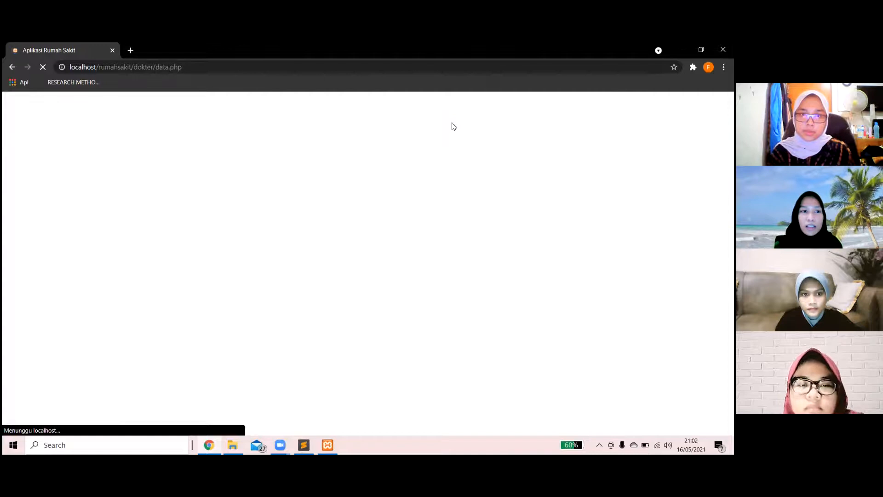
{"action": "scroll", "coordinate": [319, 279], "scroll_direction": "down", "scroll_amount": 1}
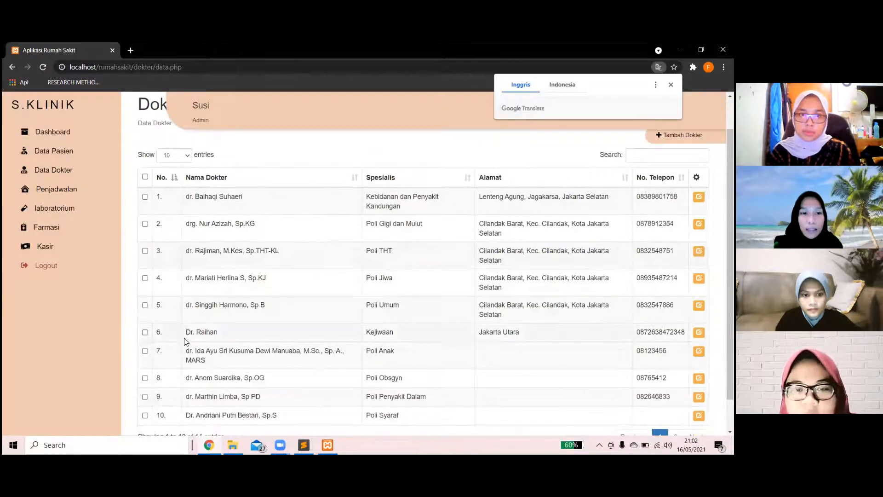
{"action": "left_click_drag", "start_coordinate": [190, 332], "coordinate": [685, 332]}
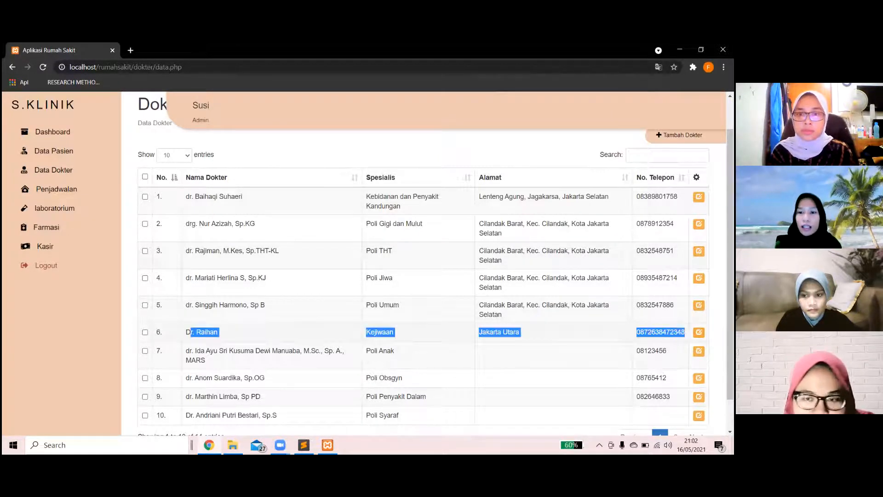
{"action": "left_click", "coordinate": [191, 335]}
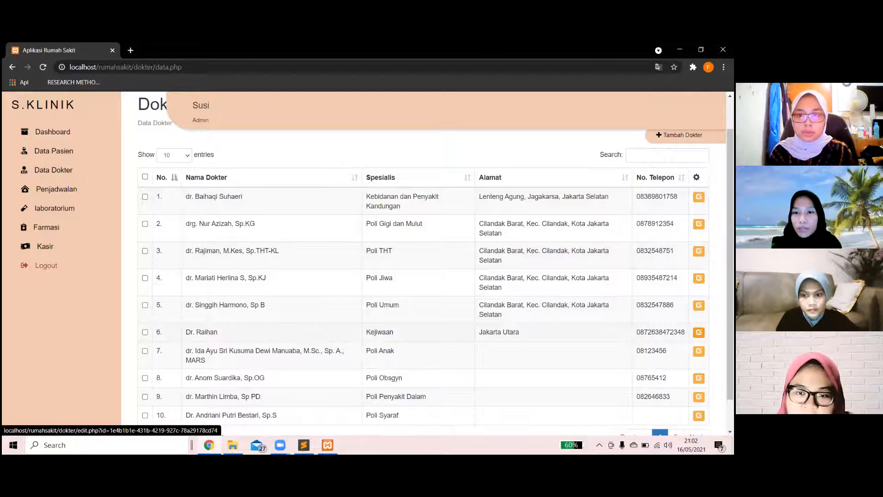
Append the doctor's surname to the Kejiwaan doctor's name in entry 6 and save the edit.
{"action": "left_click", "coordinate": [699, 333]}
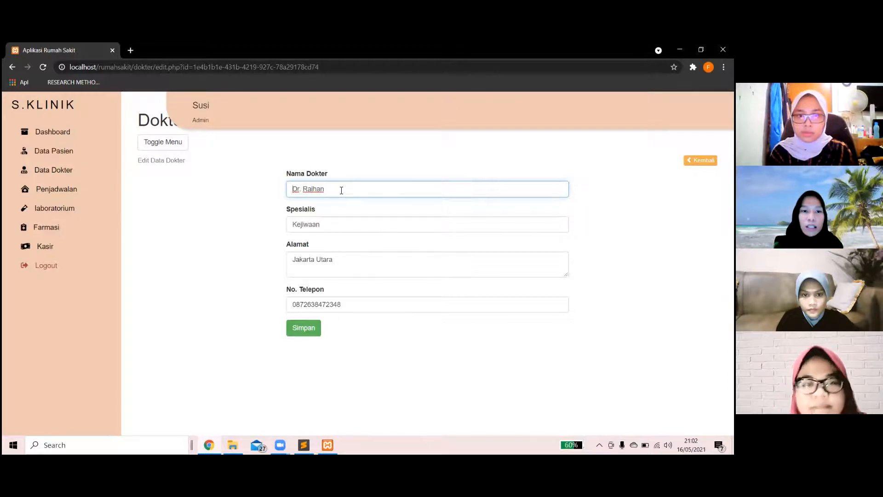
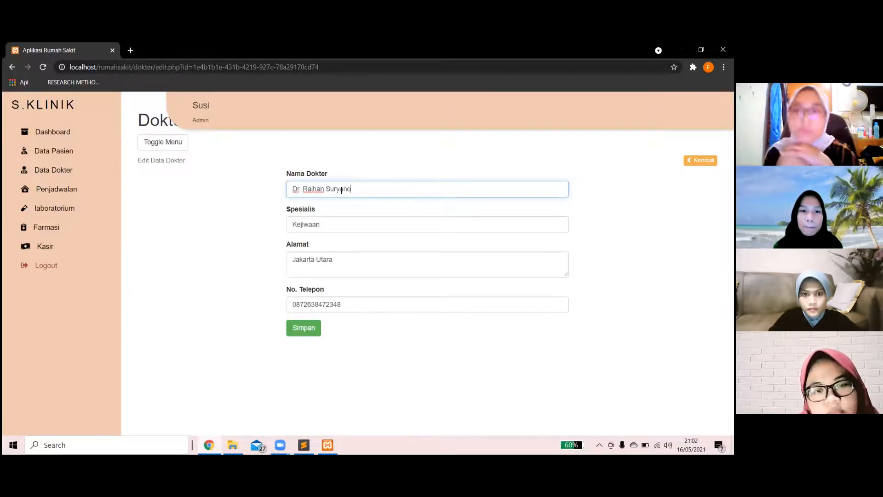
{"action": "left_click", "coordinate": [310, 330]}
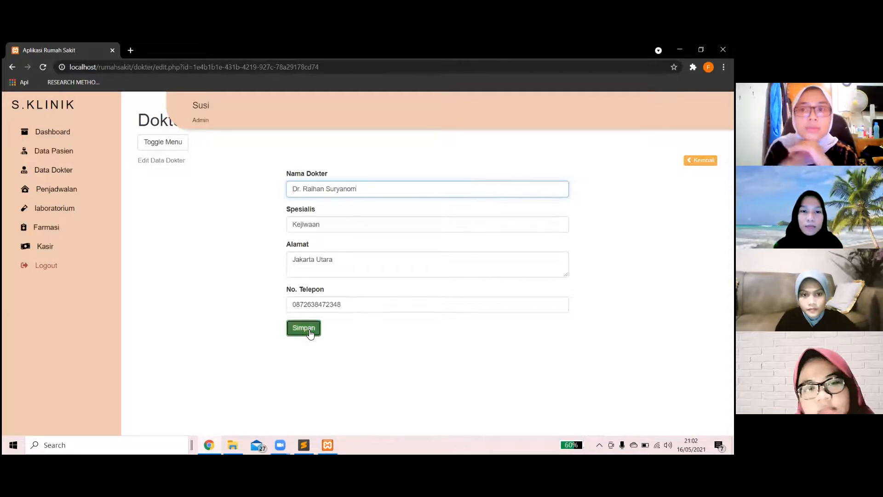
{"action": "left_click", "coordinate": [451, 126]}
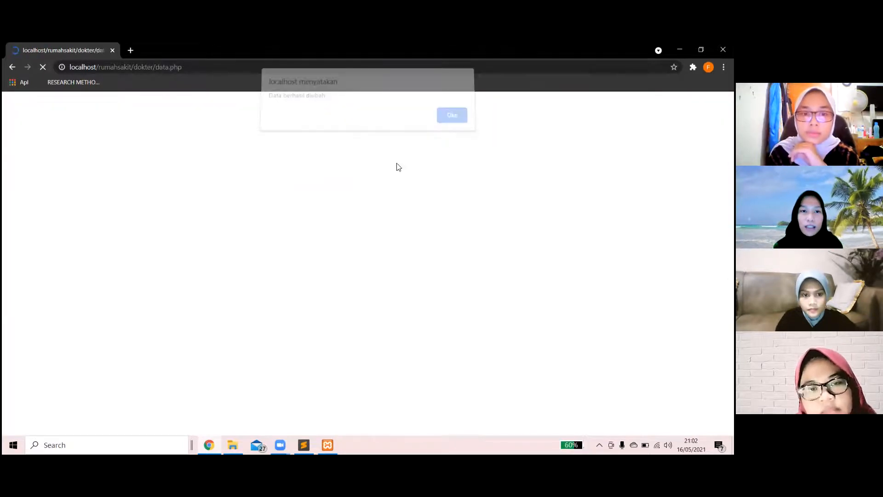
{"action": "scroll", "coordinate": [268, 324], "scroll_direction": "down", "scroll_amount": 2}
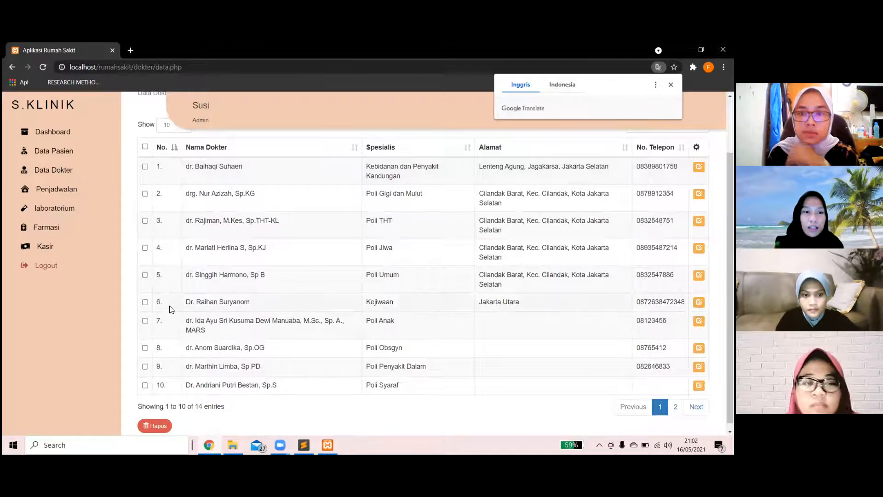
{"action": "left_click_drag", "start_coordinate": [185, 303], "coordinate": [258, 310]}
{"action": "left_click", "coordinate": [258, 310]}
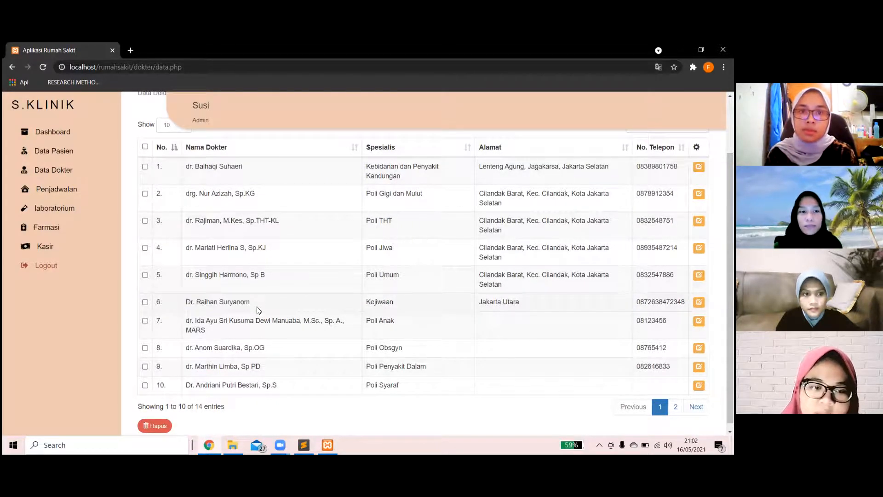
Start a schedule for the newest patient arriving 17 May 2021 at 14:40.
{"action": "left_click", "coordinate": [59, 157]}
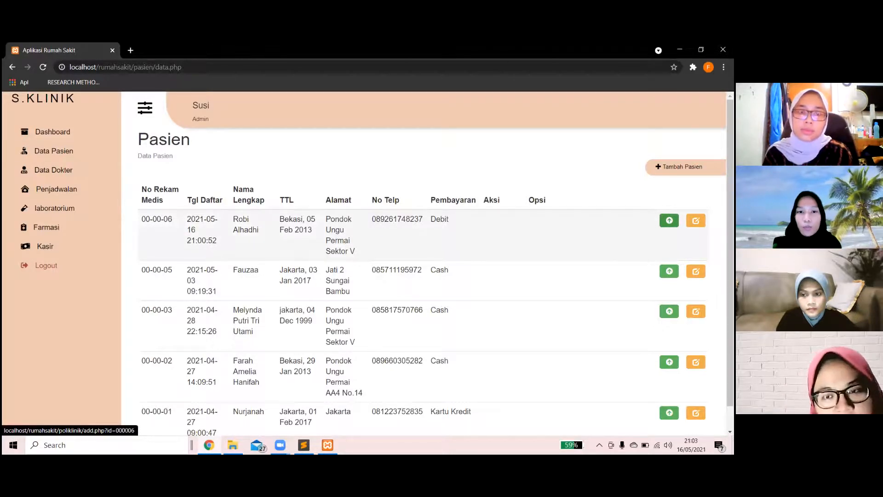
{"action": "left_click", "coordinate": [669, 220]}
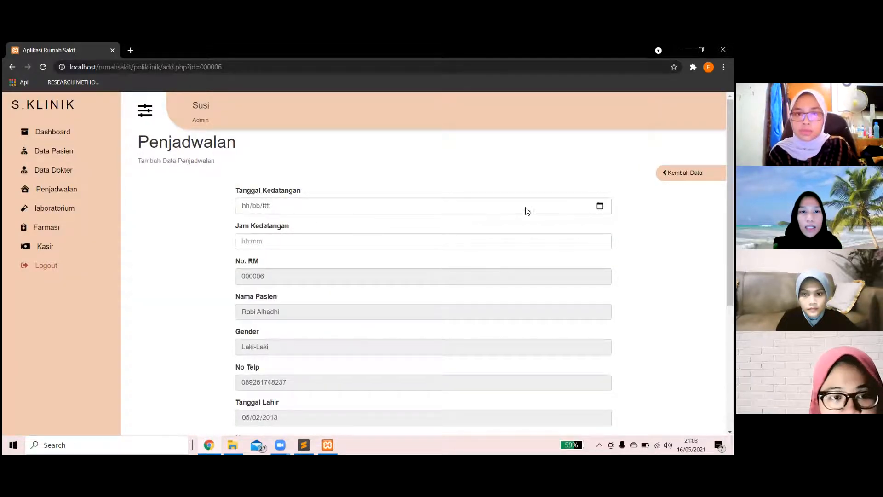
{"action": "left_click", "coordinate": [600, 205]}
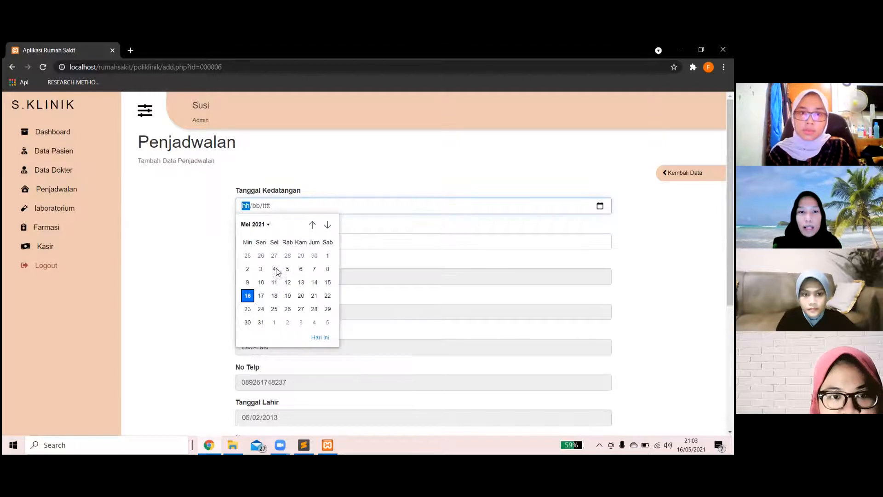
{"action": "left_click", "coordinate": [261, 296]}
{"action": "left_click", "coordinate": [281, 241]}
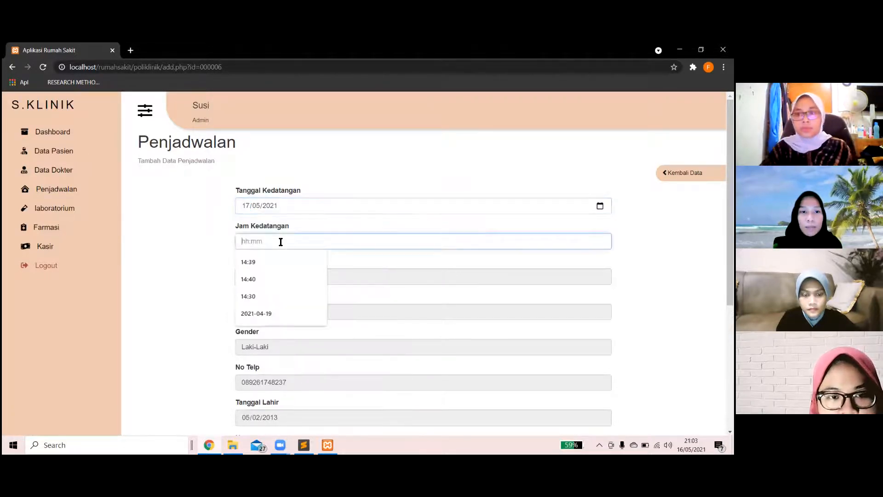
{"action": "left_click", "coordinate": [276, 275]}
{"action": "scroll", "coordinate": [277, 273], "scroll_direction": "down", "scroll_amount": 2}
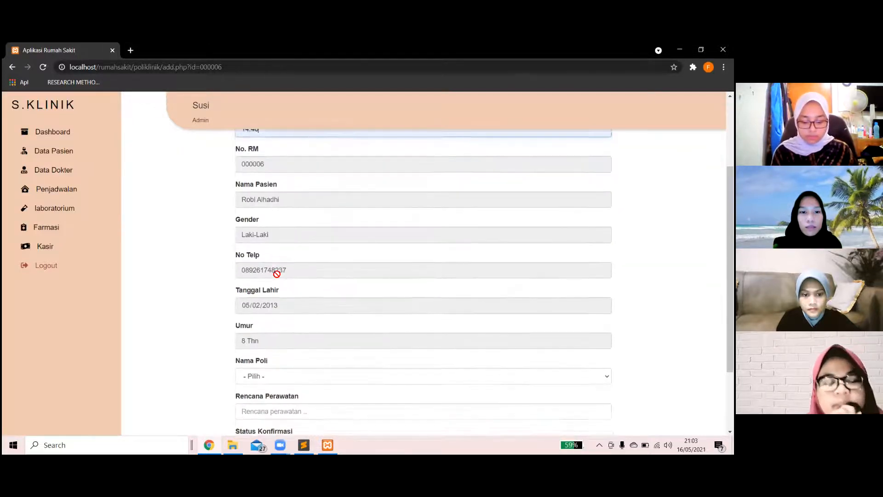
{"action": "scroll", "coordinate": [277, 273], "scroll_direction": "down", "scroll_amount": 2}
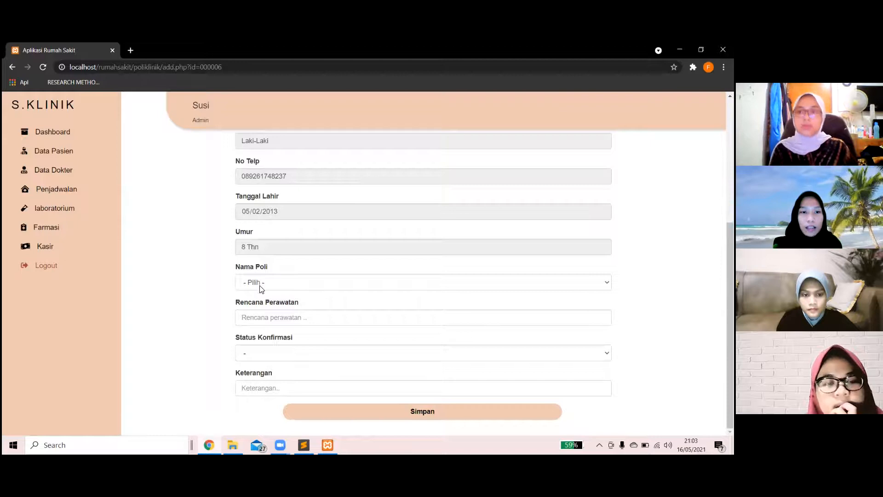
Choose Poli Gigi dan Mulut, plan Perawatan Gigi, status Confirmed, remark Cek, and save.
{"action": "left_click", "coordinate": [261, 289]}
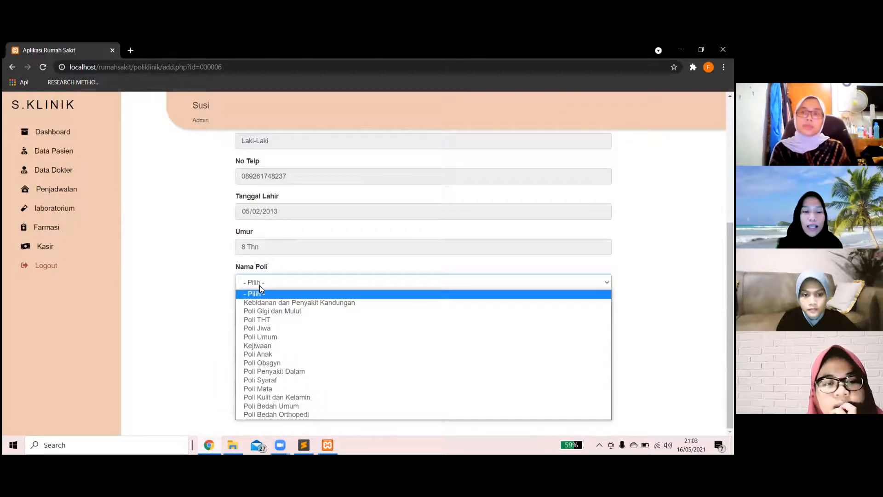
{"action": "left_click", "coordinate": [312, 315]}
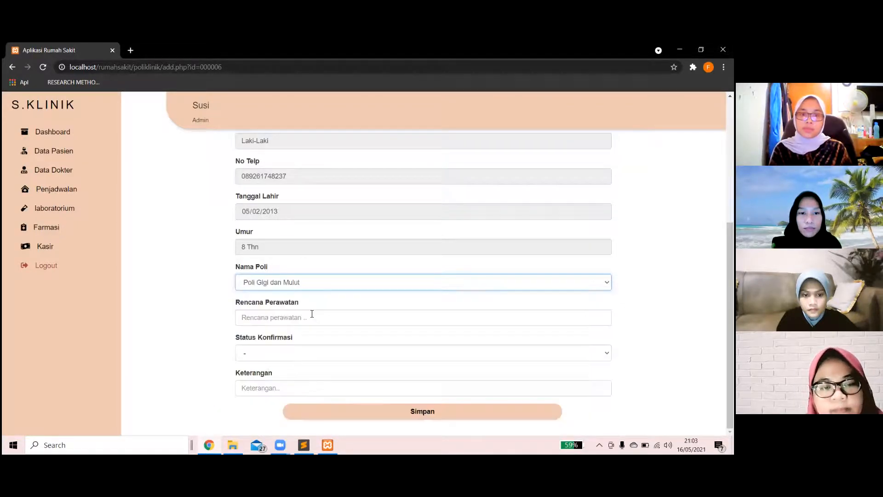
{"action": "left_click", "coordinate": [329, 317]}
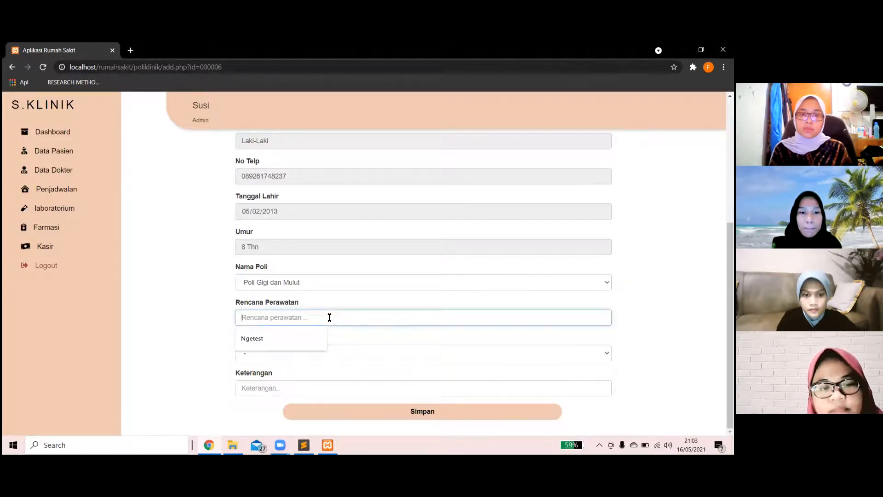
{"action": "type", "text": "Perawa"}
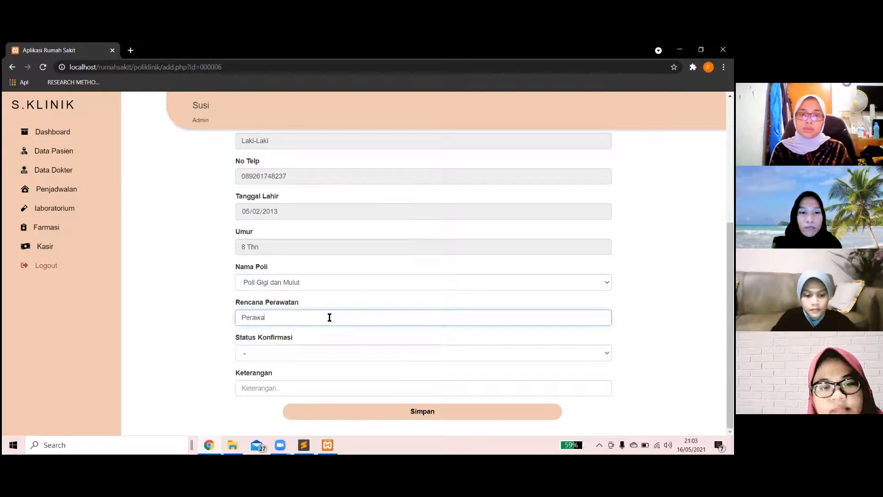
{"action": "type", "text": "tan Gigi"}
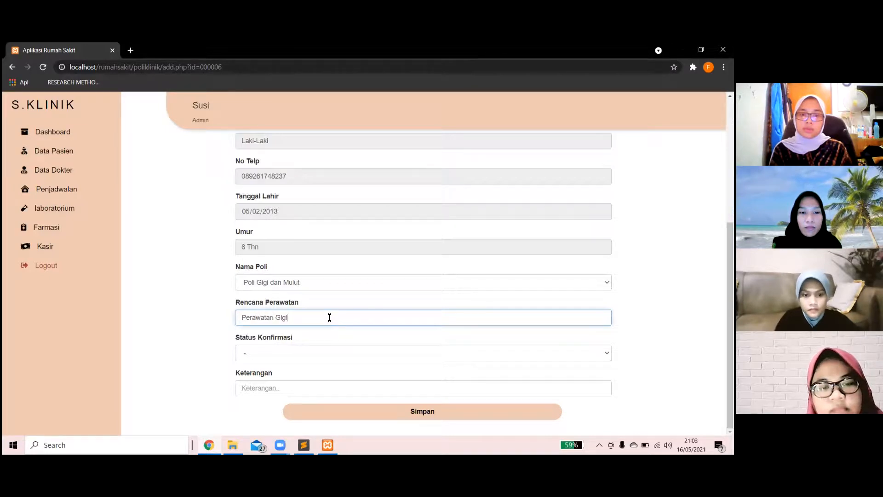
{"action": "left_click", "coordinate": [314, 352]}
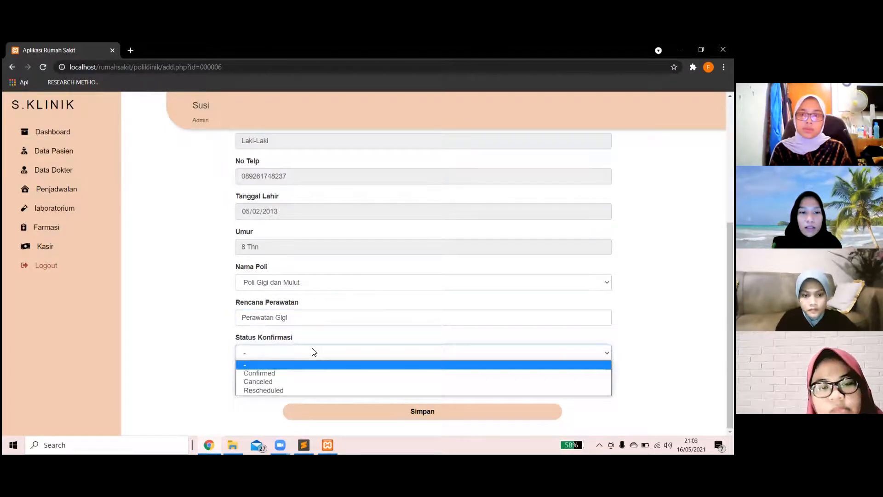
{"action": "left_click", "coordinate": [296, 372]}
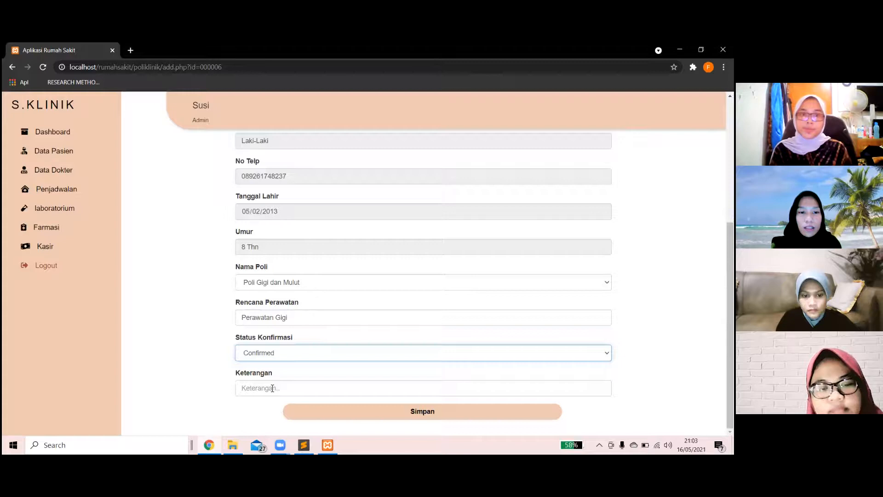
{"action": "left_click", "coordinate": [272, 389]}
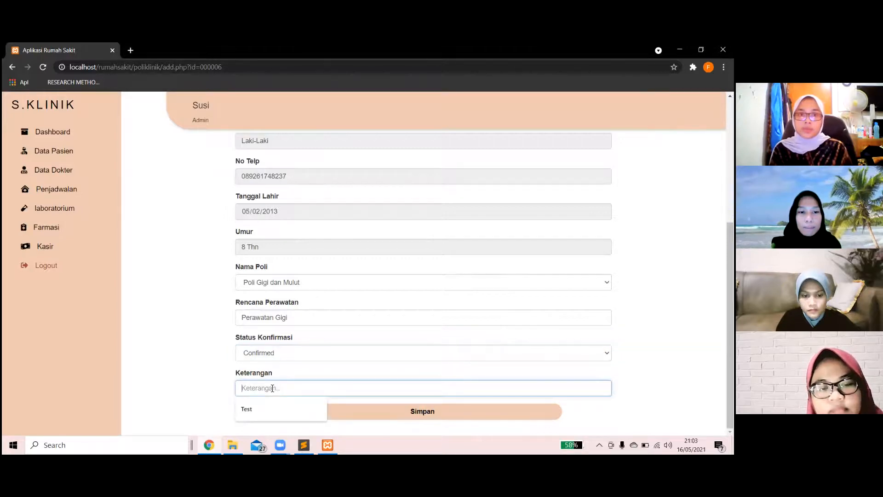
{"action": "type", "text": "Cek"}
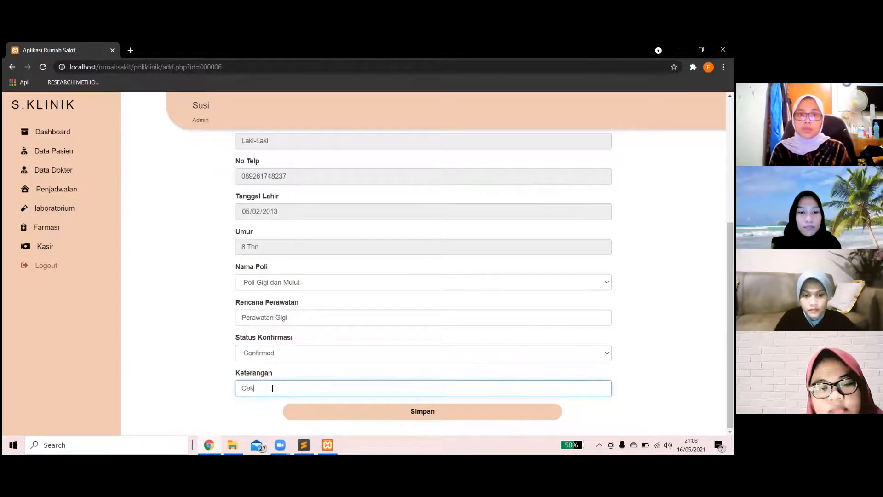
{"action": "left_click", "coordinate": [422, 411]}
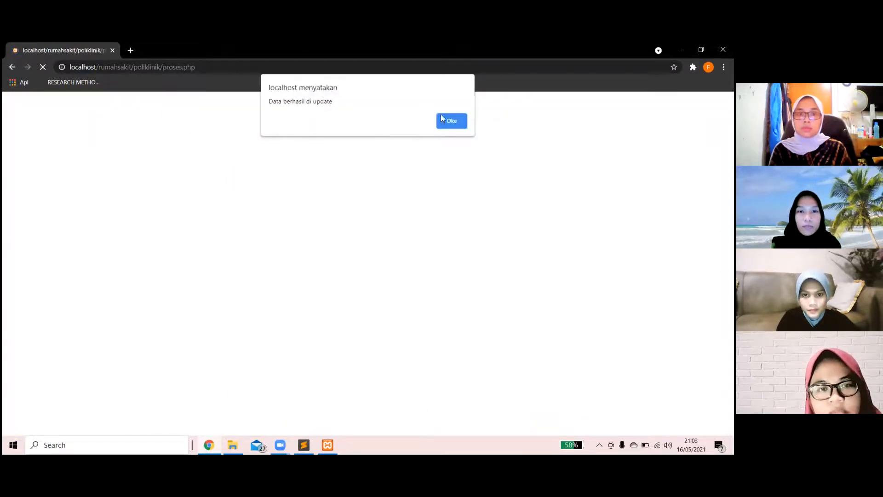
Dismiss the success alert and review row 2: 17 May 2021 14:40, Poli Gigi dan Mulut, Confirmed.
{"action": "left_click", "coordinate": [444, 122]}
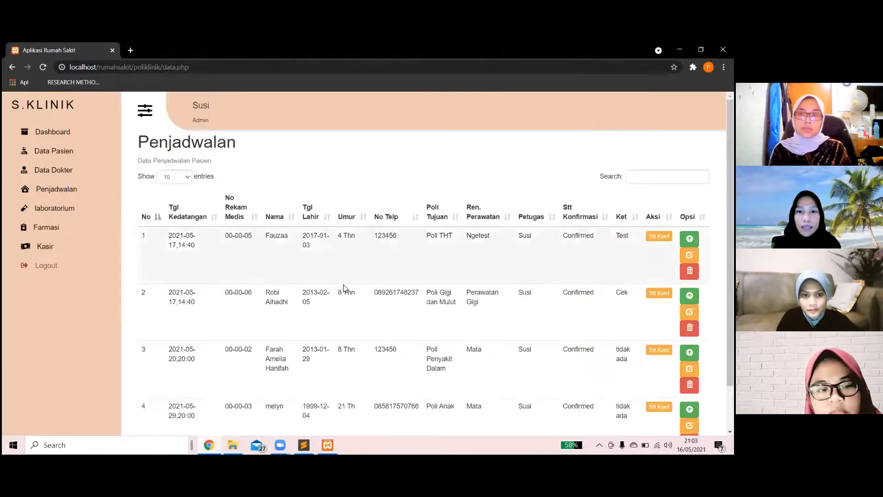
{"action": "scroll", "coordinate": [344, 288], "scroll_direction": "down", "scroll_amount": 1}
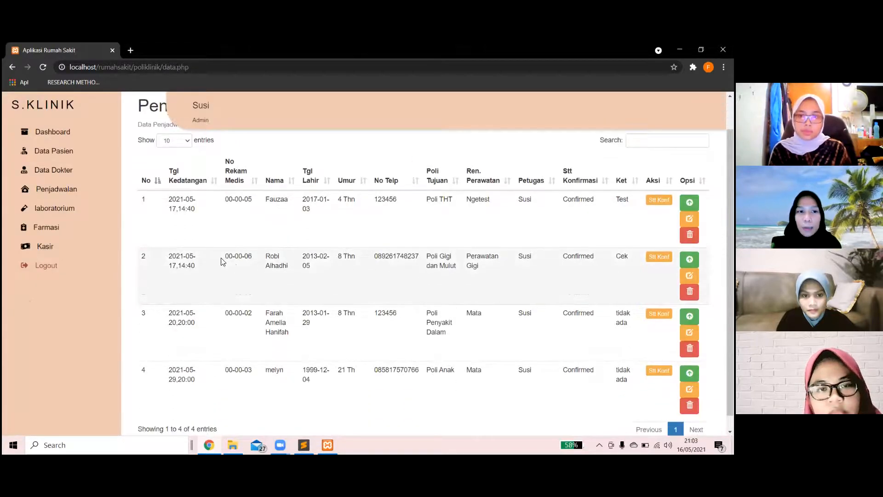
{"action": "left_click_drag", "start_coordinate": [169, 256], "coordinate": [629, 269]}
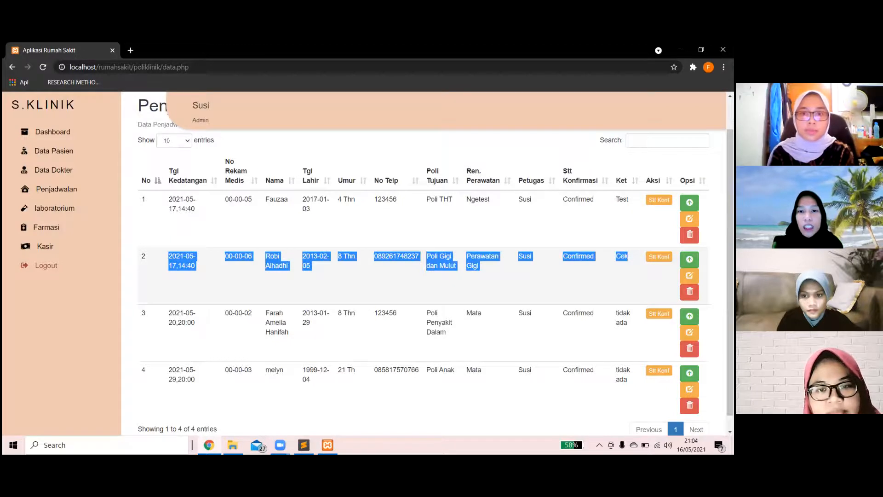
{"action": "left_click", "coordinate": [629, 271]}
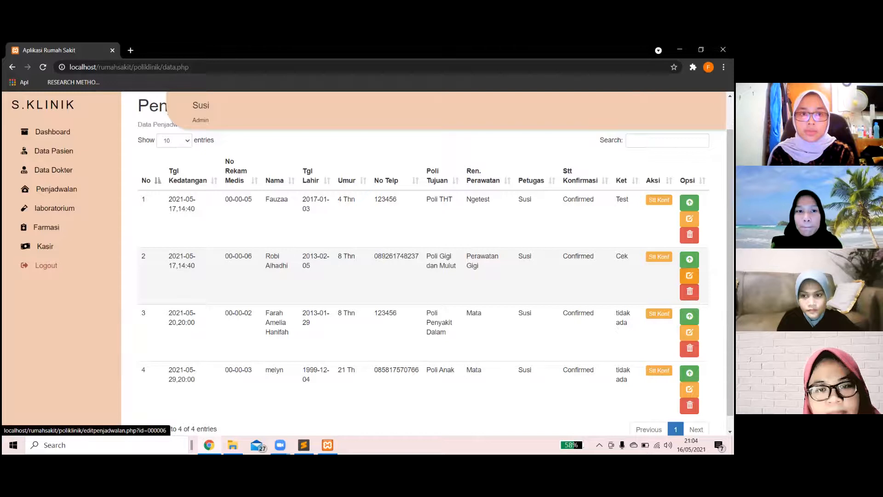
Change row 2's arrival time from 14:40 to 14:30 and save the schedule.
{"action": "left_click", "coordinate": [690, 275]}
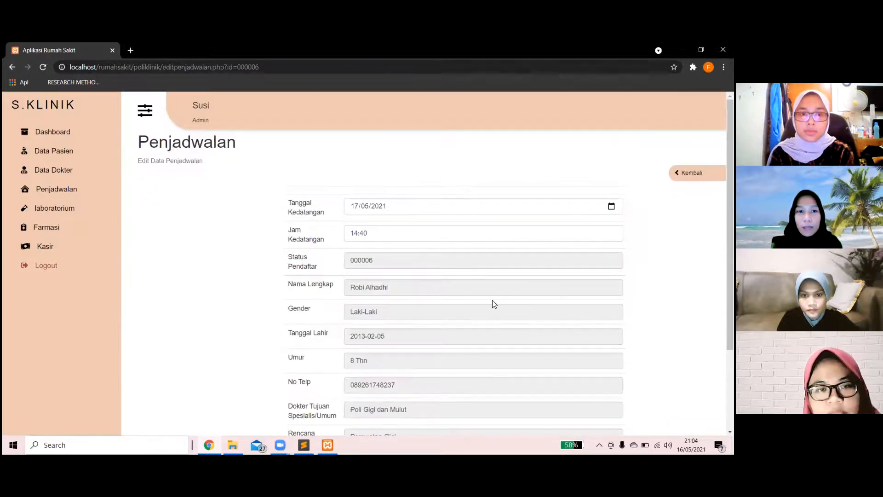
{"action": "scroll", "coordinate": [494, 304], "scroll_direction": "down", "scroll_amount": 3}
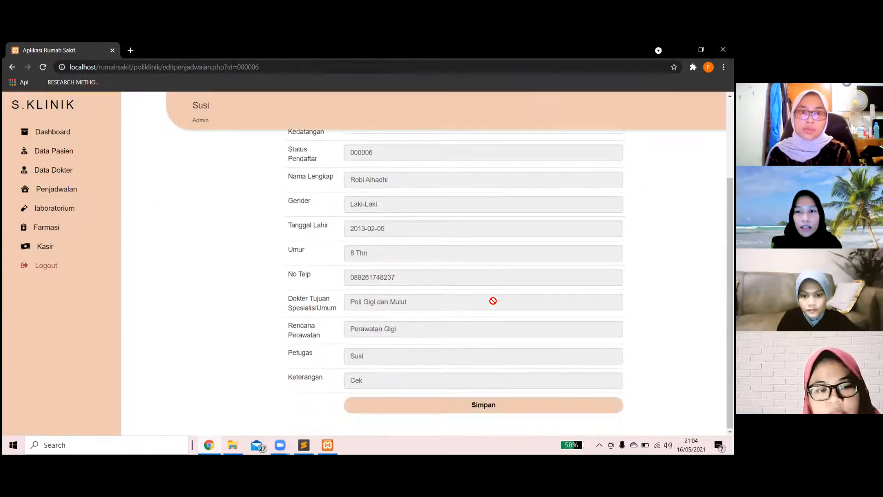
{"action": "scroll", "coordinate": [492, 302], "scroll_direction": "up", "scroll_amount": 3}
{"action": "left_click", "coordinate": [402, 235]}
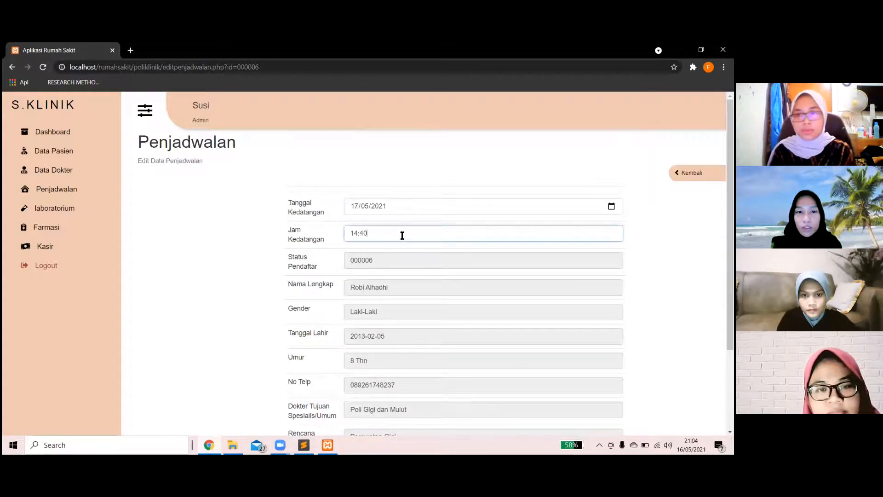
{"action": "key", "text": "BackSpace"}
{"action": "key", "text": "BackSpace"}
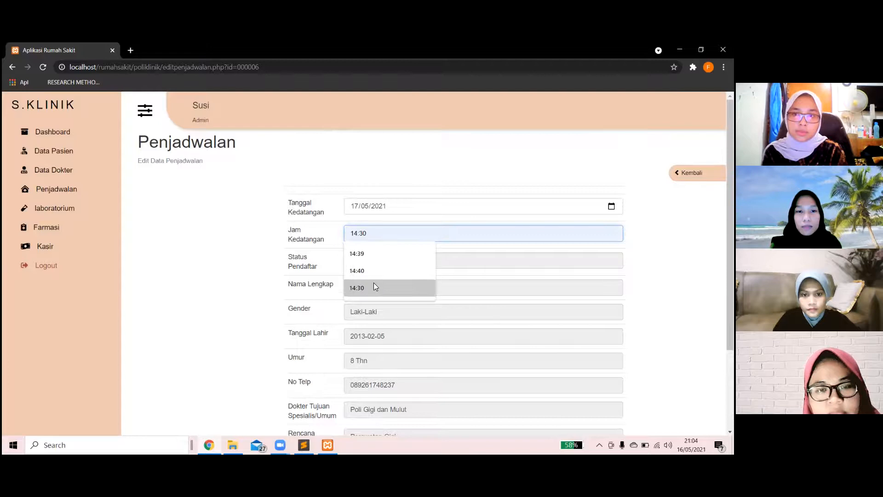
{"action": "left_click", "coordinate": [373, 283]}
{"action": "scroll", "coordinate": [373, 286], "scroll_direction": "down", "scroll_amount": 3}
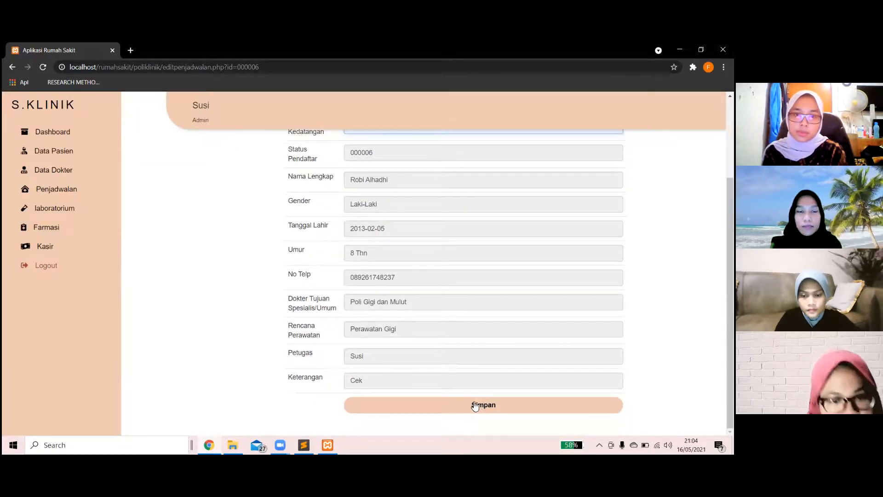
{"action": "left_click", "coordinate": [480, 404]}
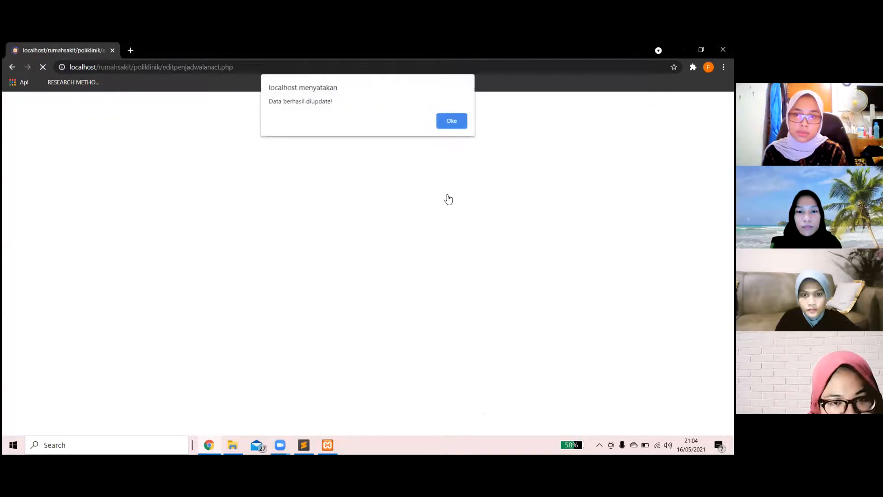
{"action": "left_click", "coordinate": [451, 123]}
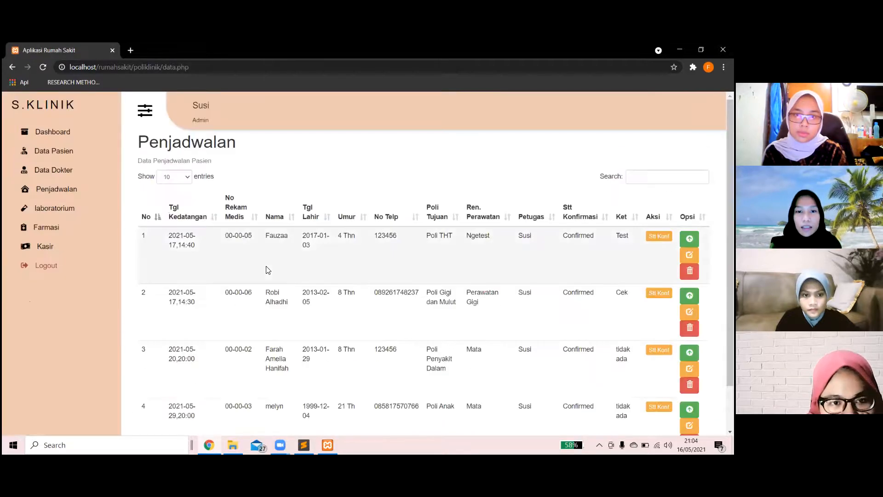
{"action": "left_click_drag", "start_coordinate": [178, 301], "coordinate": [202, 303]}
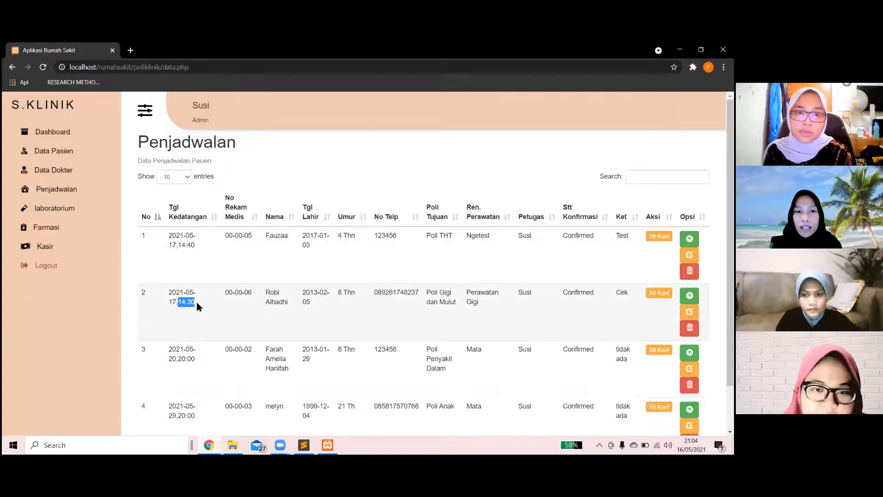
{"action": "left_click", "coordinate": [429, 317]}
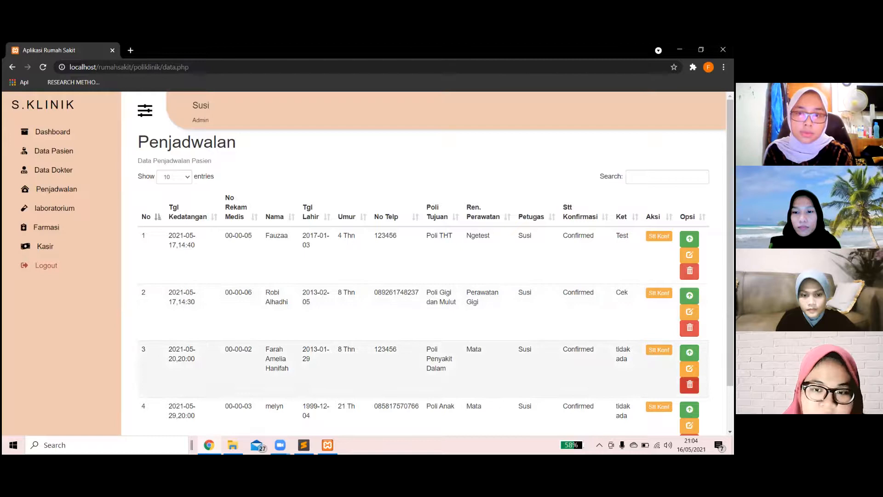
Delete row 3's 2021-05-20 Poli Penyakit Dalam appointment and confirm.
{"action": "left_click", "coordinate": [690, 385]}
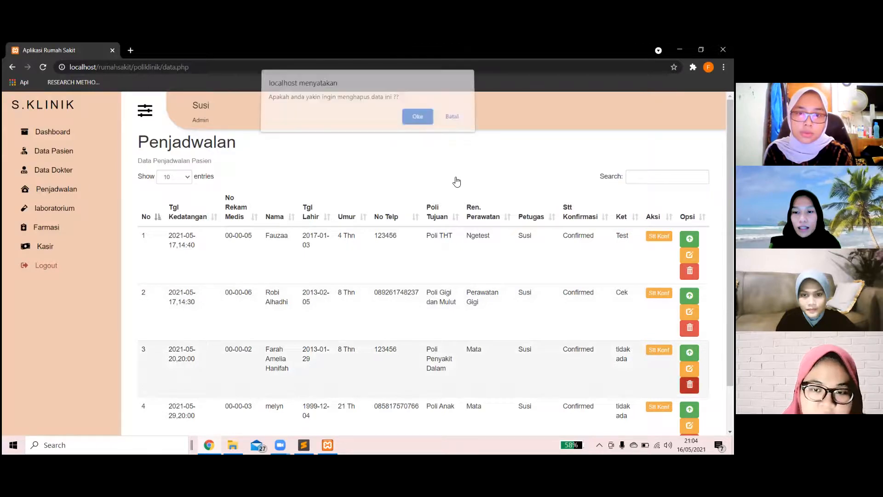
{"action": "left_click", "coordinate": [417, 121]}
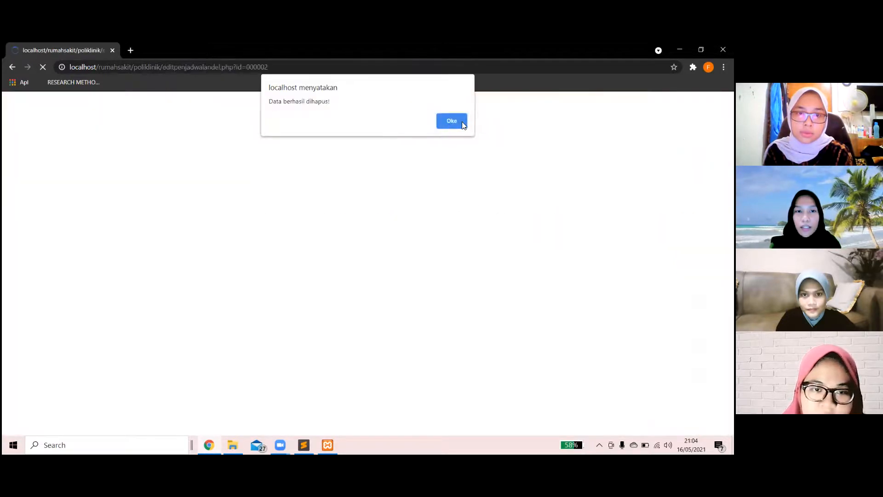
{"action": "left_click", "coordinate": [453, 121]}
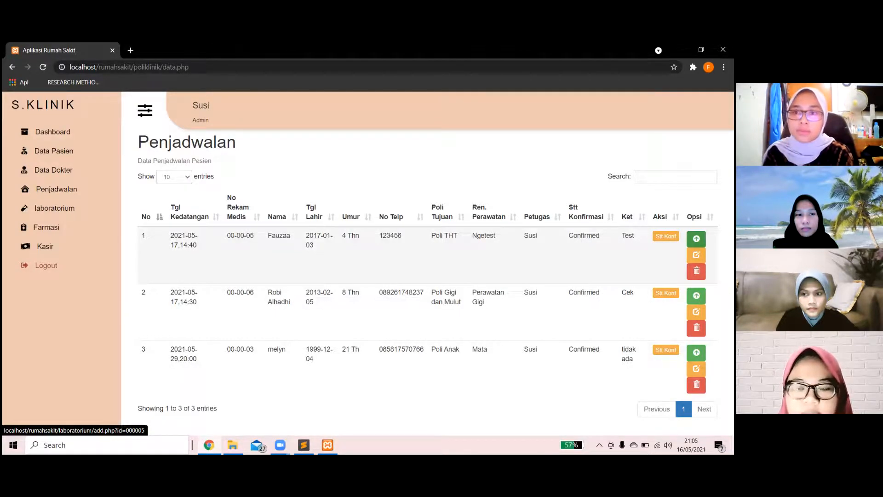
Save patient 00-00-06's lab record with diagnosis 'Gigi berlubang' and check the Laboratorium list.
{"action": "left_click", "coordinate": [697, 238]}
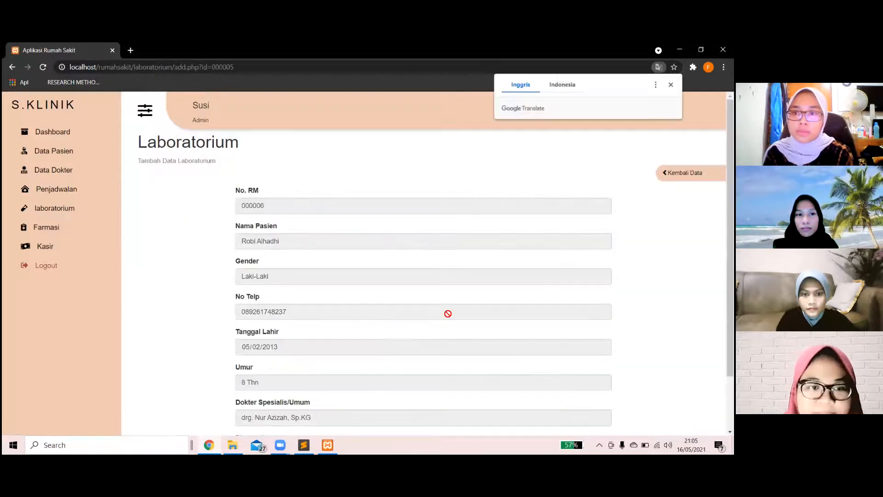
{"action": "scroll", "coordinate": [444, 314], "scroll_direction": "down", "scroll_amount": 2}
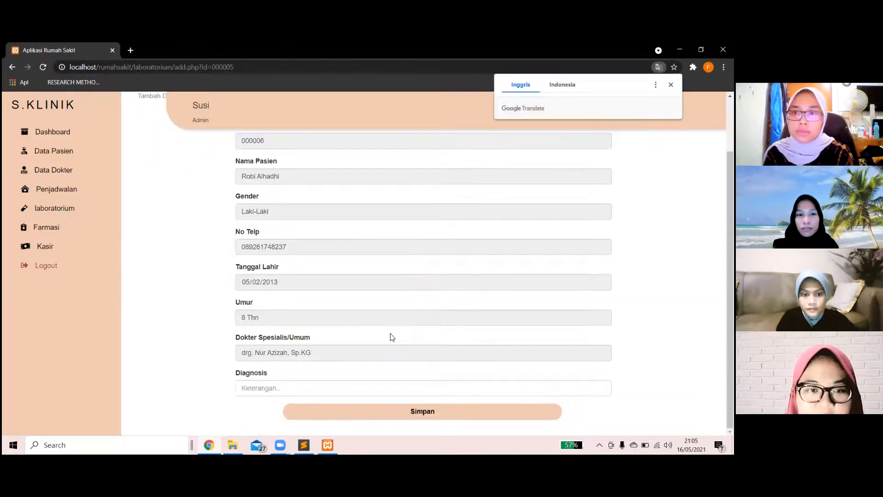
{"action": "left_click", "coordinate": [283, 386]}
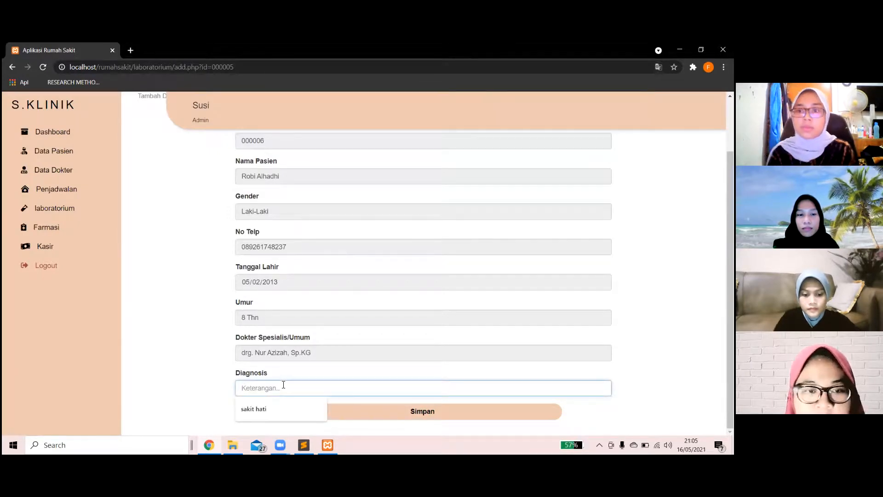
{"action": "type", "text": "Gi"}
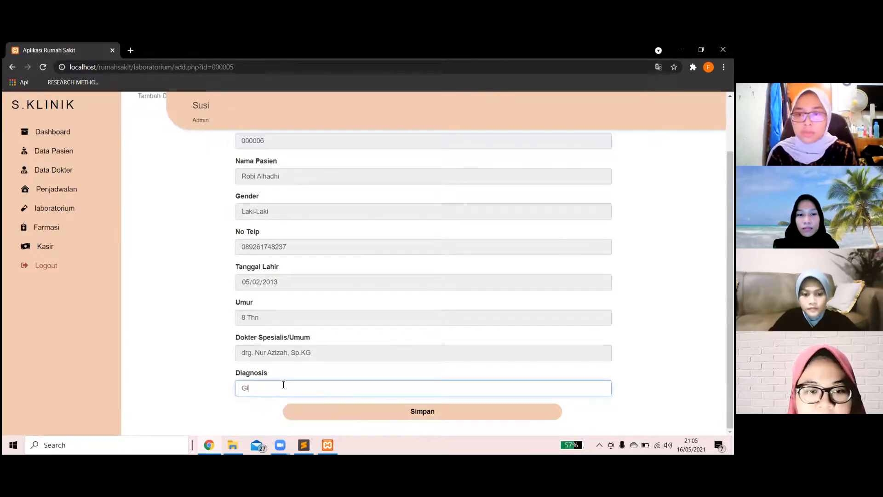
{"action": "type", "text": "gi"}
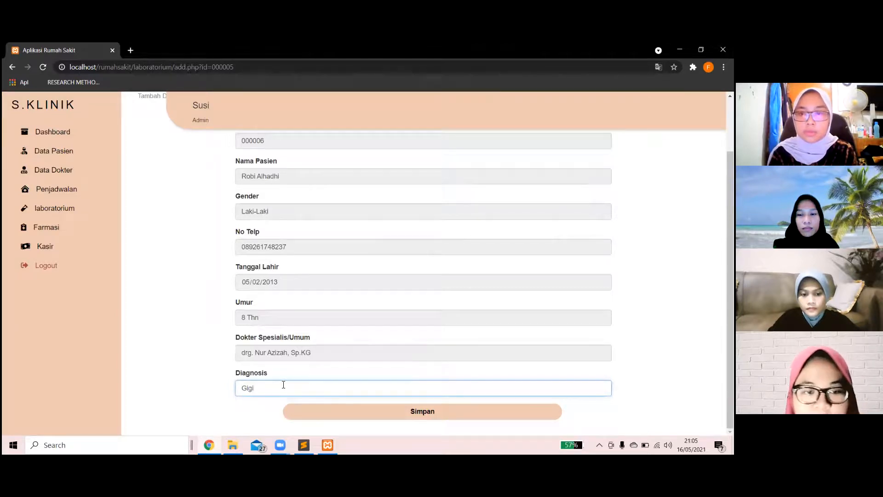
{"action": "type", "text": " berlubang"}
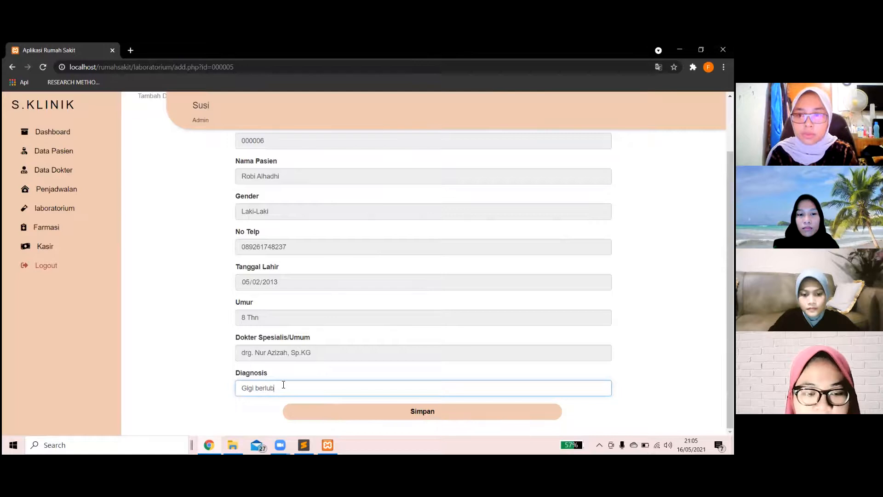
{"action": "left_click", "coordinate": [423, 412]}
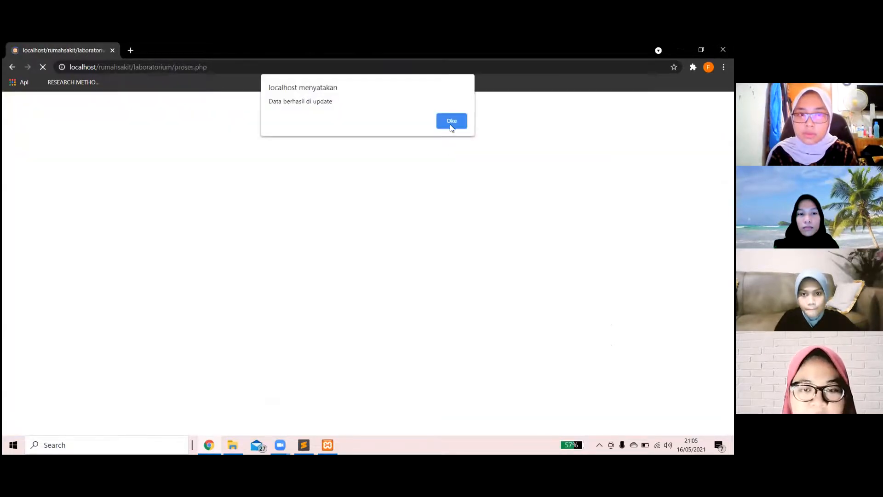
{"action": "left_click", "coordinate": [450, 123]}
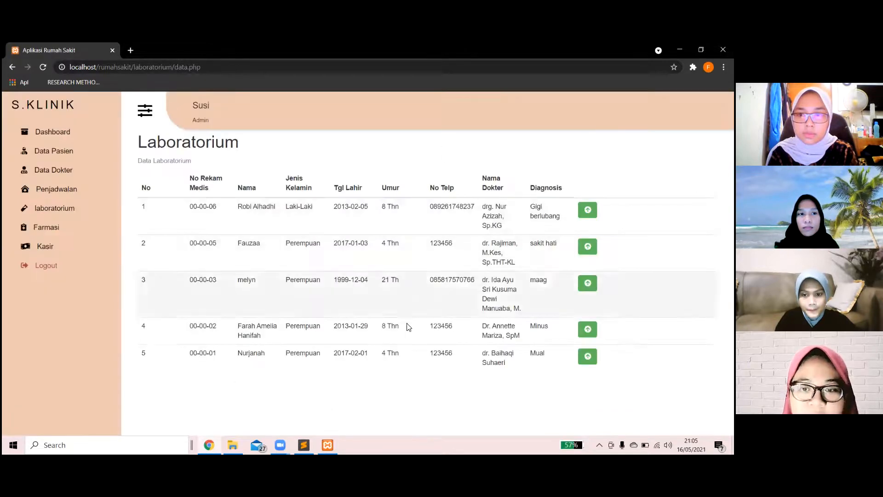
{"action": "left_click_drag", "start_coordinate": [562, 215], "coordinate": [221, 211]}
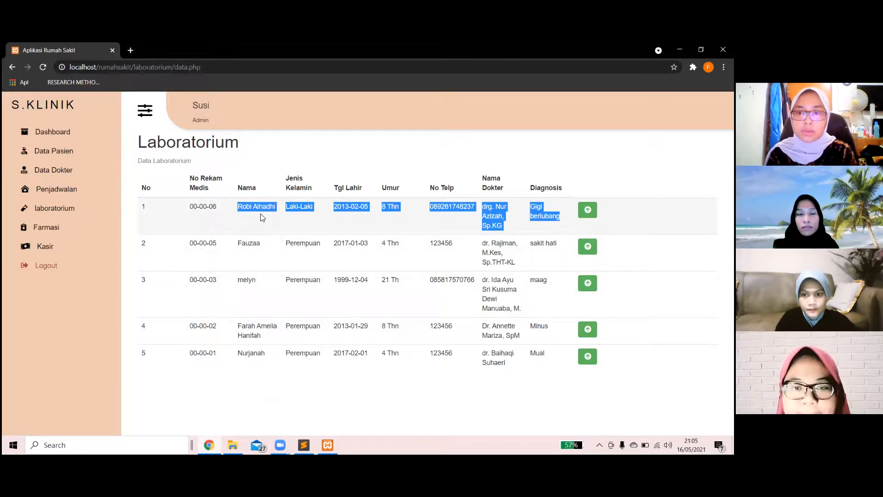
{"action": "left_click", "coordinate": [501, 224]}
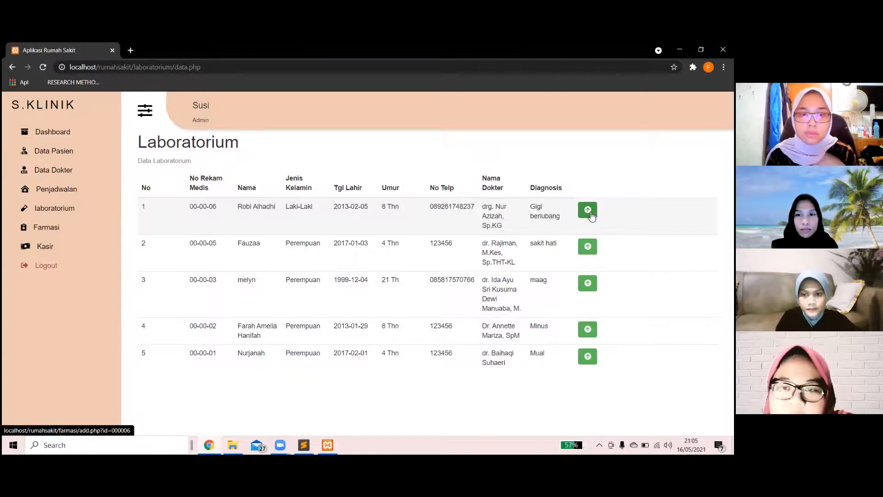
Open the pharmacy form for patient 00-00-06 in row 1.
{"action": "left_click", "coordinate": [588, 211]}
{"action": "scroll", "coordinate": [443, 302], "scroll_direction": "down", "scroll_amount": 1}
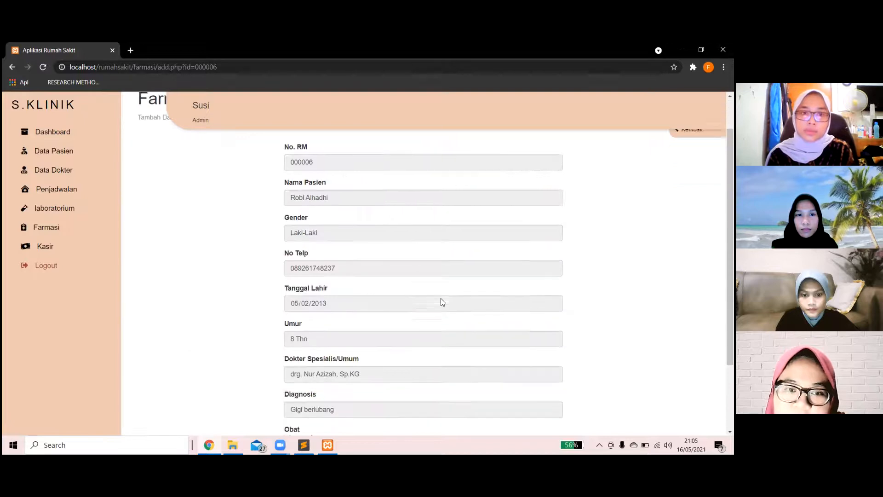
{"action": "scroll", "coordinate": [443, 302], "scroll_direction": "down", "scroll_amount": 1}
{"action": "scroll", "coordinate": [442, 302], "scroll_direction": "down", "scroll_amount": 1}
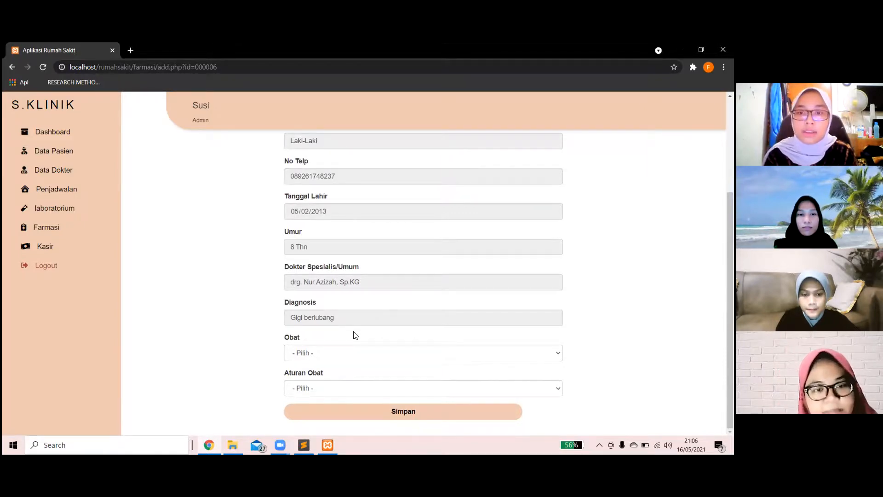
{"action": "scroll", "coordinate": [355, 335], "scroll_direction": "up", "scroll_amount": 3}
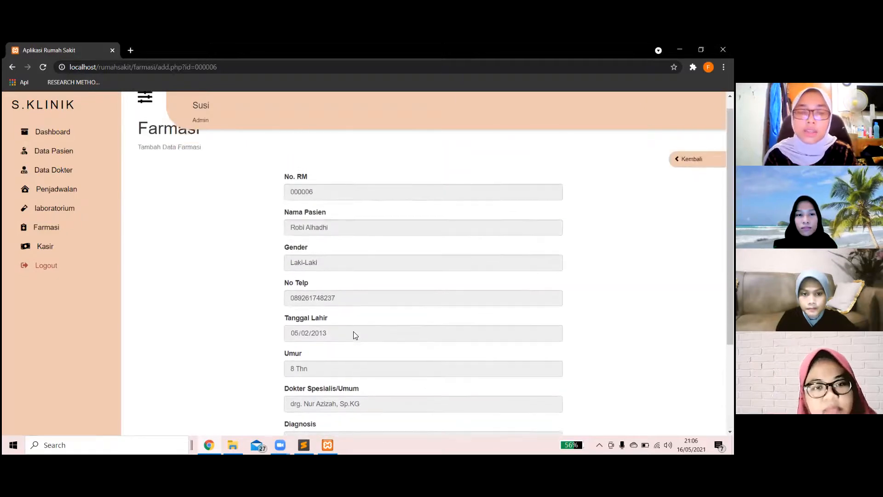
{"action": "scroll", "coordinate": [356, 335], "scroll_direction": "down", "scroll_amount": 2}
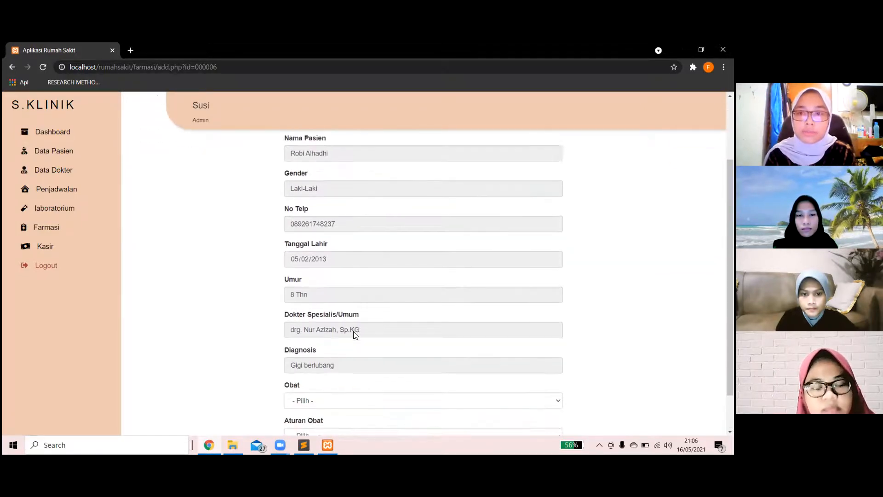
{"action": "scroll", "coordinate": [355, 335], "scroll_direction": "down", "scroll_amount": 1}
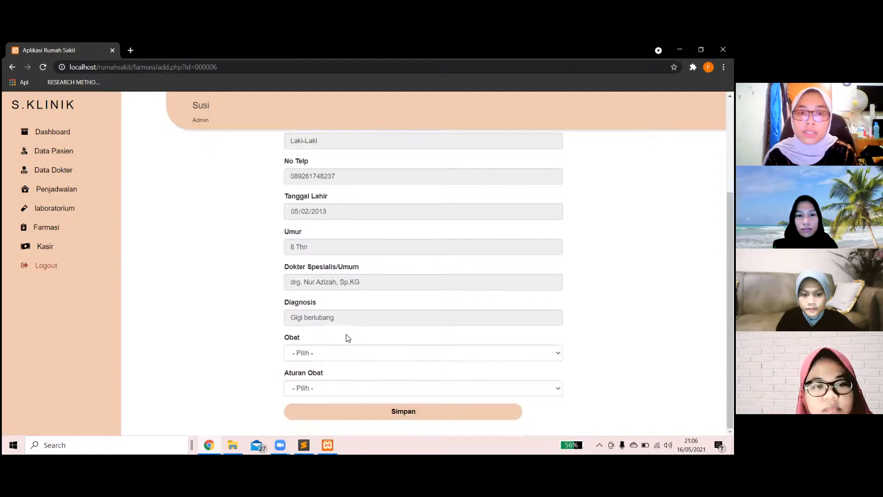
Prescribe Paracetamol with dosage Sehari 2x Setelah Makan and save the prescription.
{"action": "left_click", "coordinate": [320, 351]}
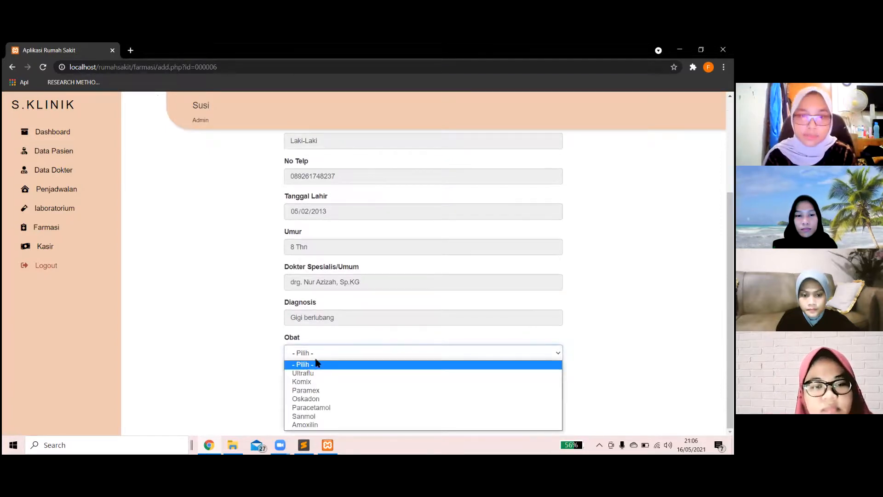
{"action": "left_click", "coordinate": [319, 406]}
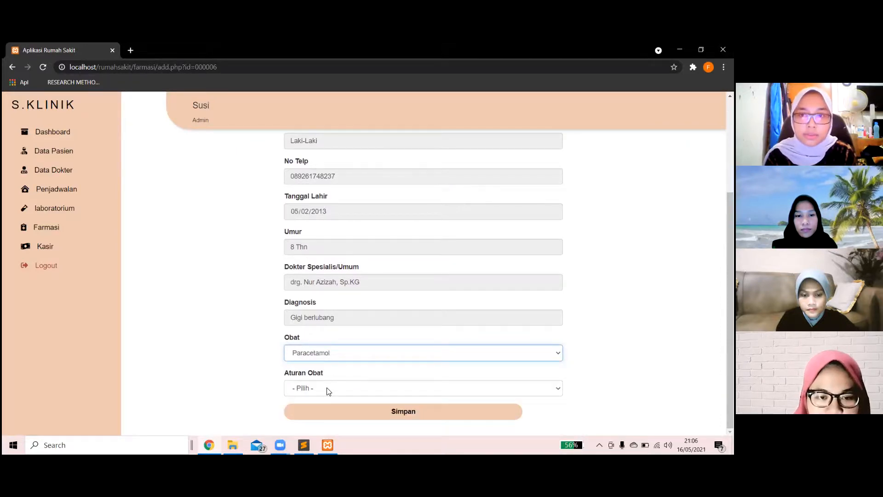
{"action": "left_click", "coordinate": [328, 389]}
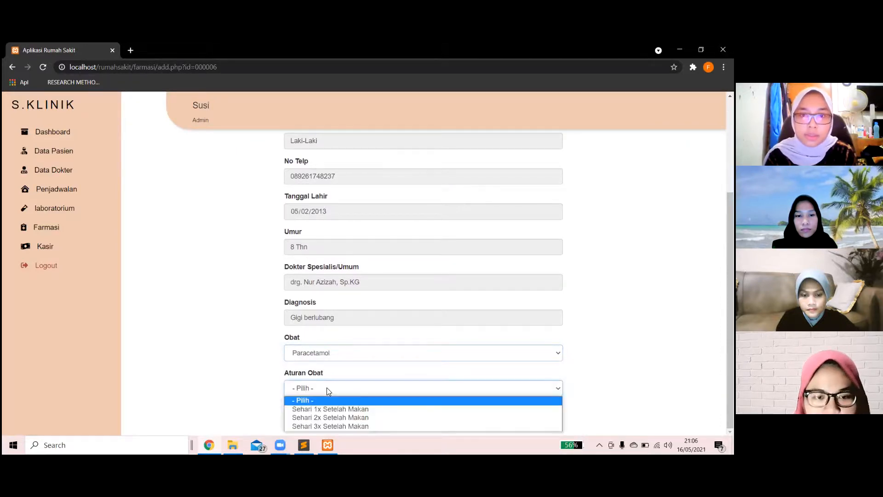
{"action": "left_click", "coordinate": [321, 420]}
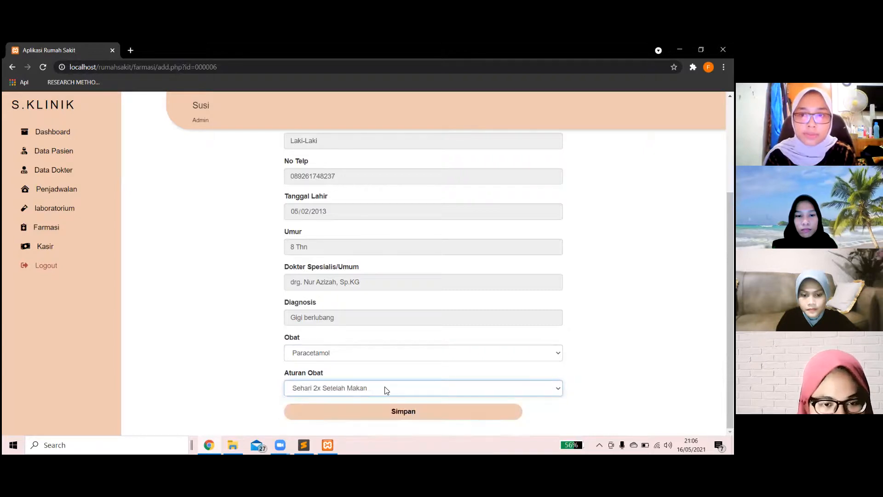
{"action": "left_click", "coordinate": [408, 412]}
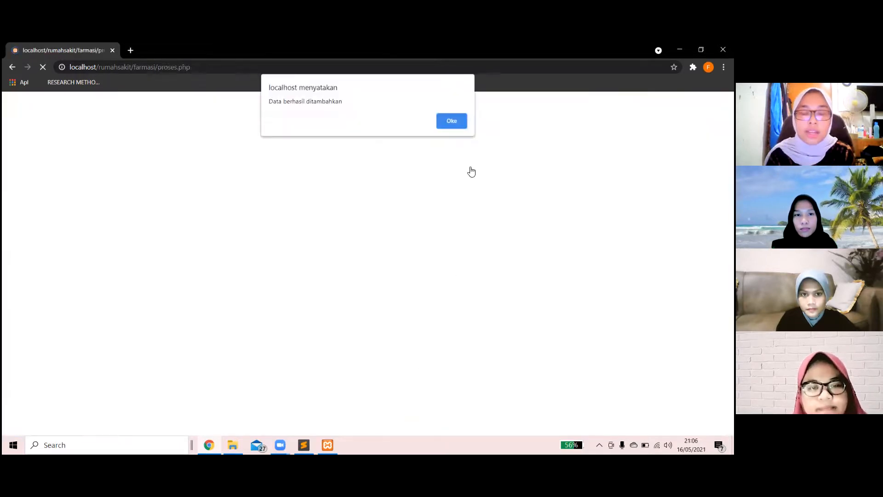
{"action": "left_click", "coordinate": [461, 127]}
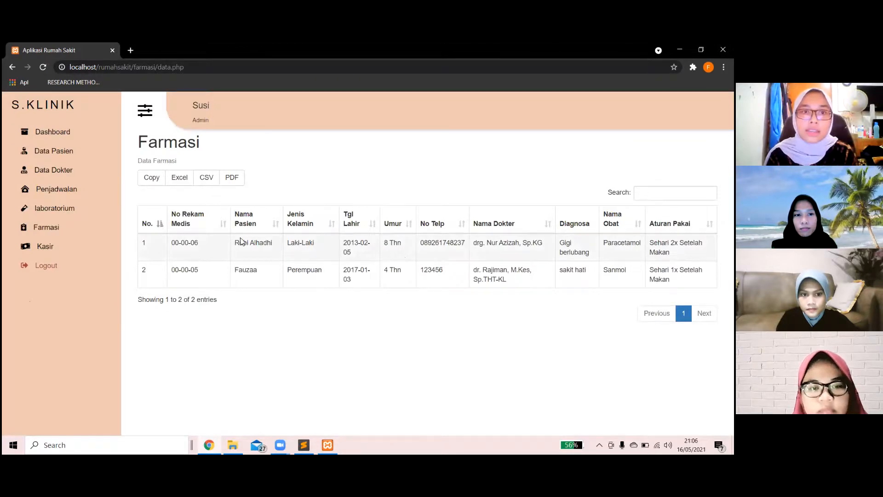
{"action": "left_click_drag", "start_coordinate": [263, 245], "coordinate": [670, 253]}
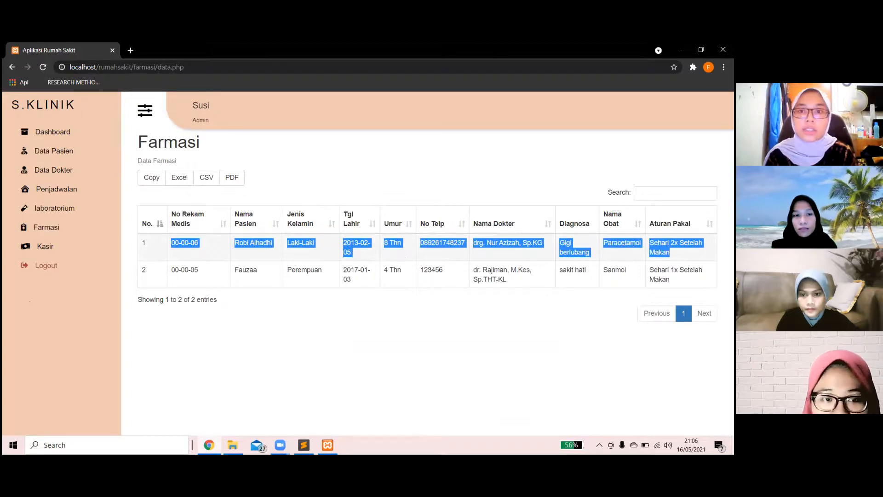
{"action": "left_click", "coordinate": [669, 253]}
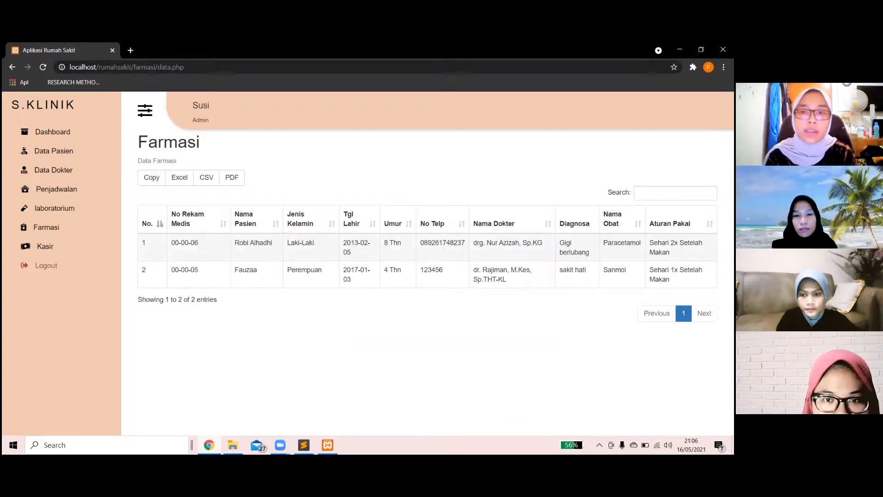
Open the Kasir list and review patient 00-00-06's unpaid bill.
{"action": "left_click", "coordinate": [46, 249]}
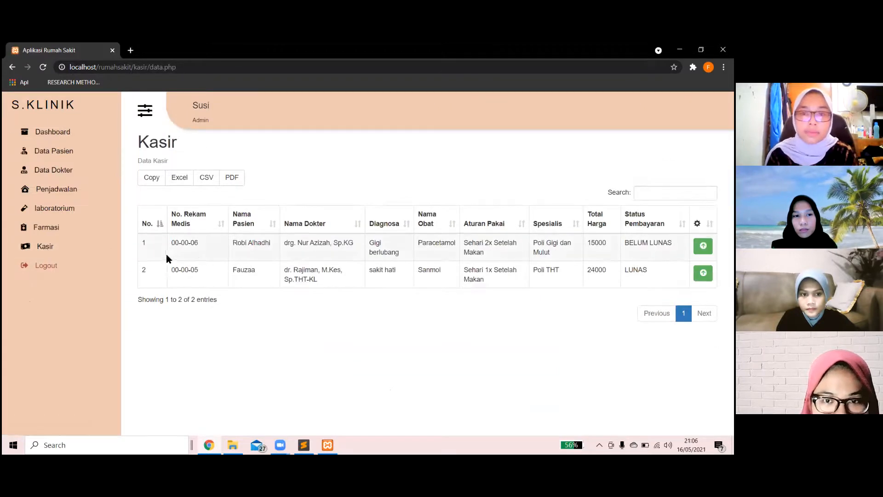
{"action": "left_click_drag", "start_coordinate": [369, 242], "coordinate": [673, 244]}
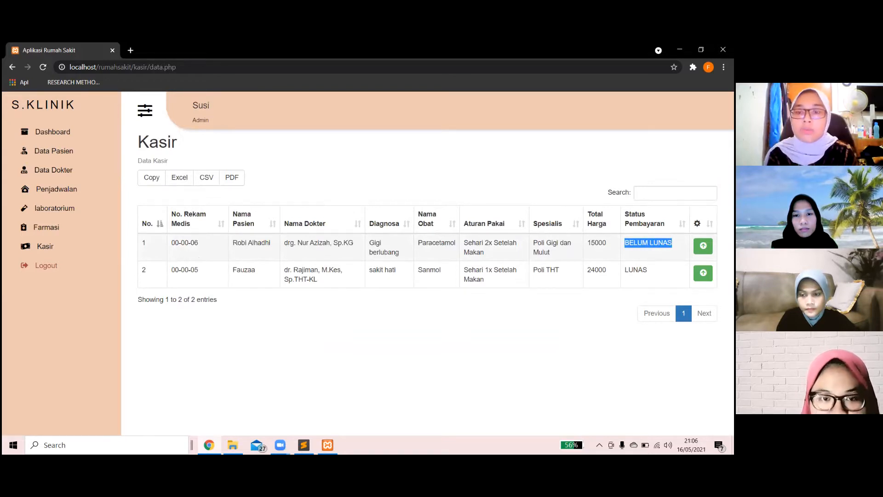
{"action": "left_click", "coordinate": [655, 248]}
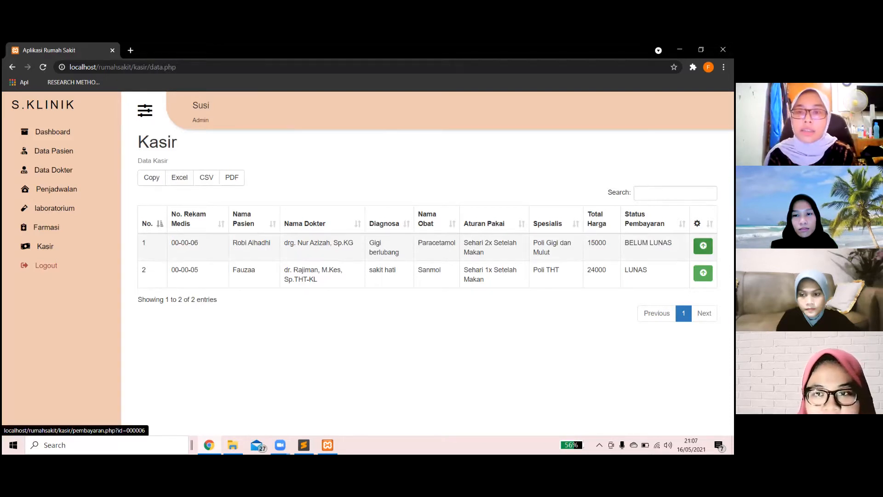
Pay the 15000 bill with 20000, marking it LUNAS, then log out.
{"action": "left_click", "coordinate": [703, 246]}
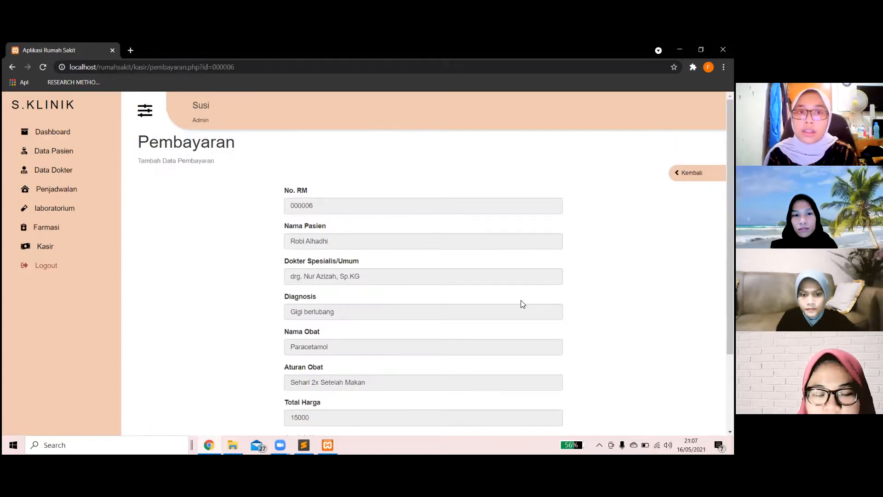
{"action": "scroll", "coordinate": [522, 303], "scroll_direction": "down", "scroll_amount": 2}
{"action": "left_click", "coordinate": [352, 359]}
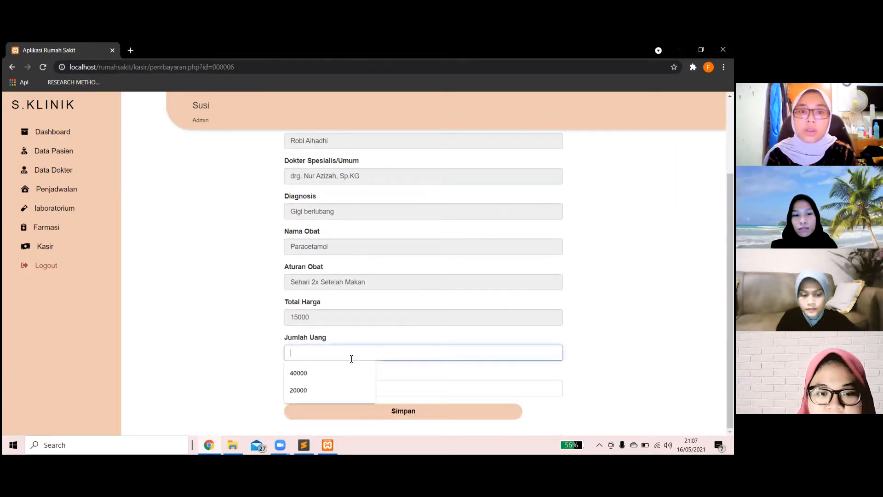
{"action": "left_click", "coordinate": [332, 384]}
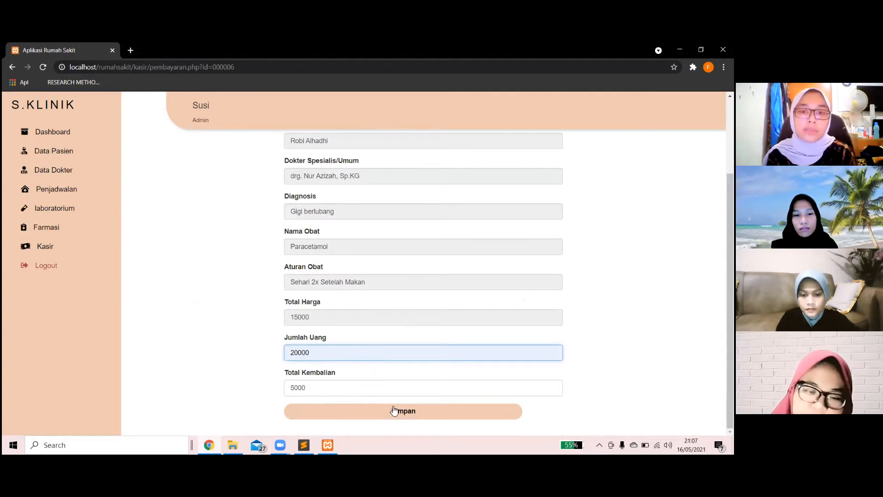
{"action": "left_click", "coordinate": [393, 412]}
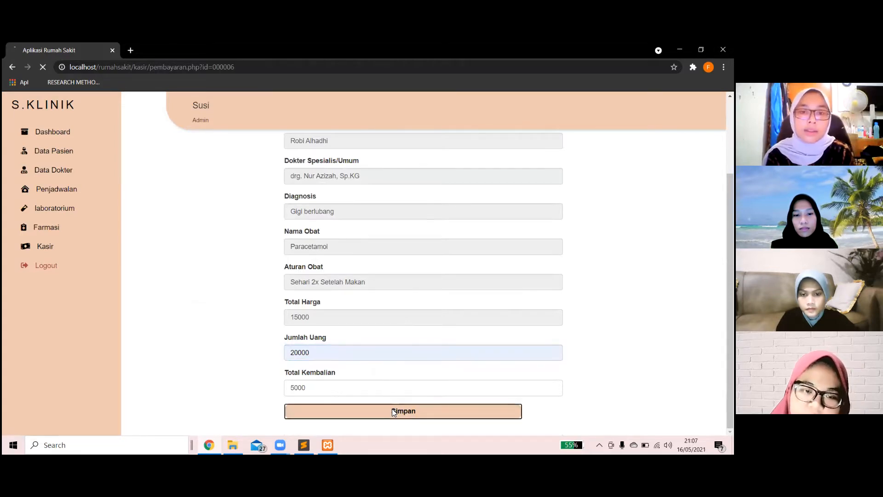
{"action": "left_click", "coordinate": [452, 121]}
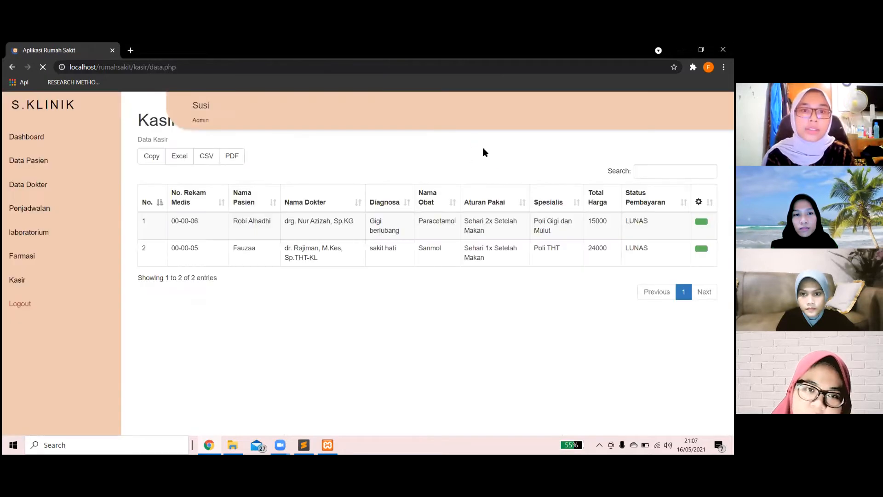
{"action": "left_click_drag", "start_coordinate": [647, 243], "coordinate": [624, 243]}
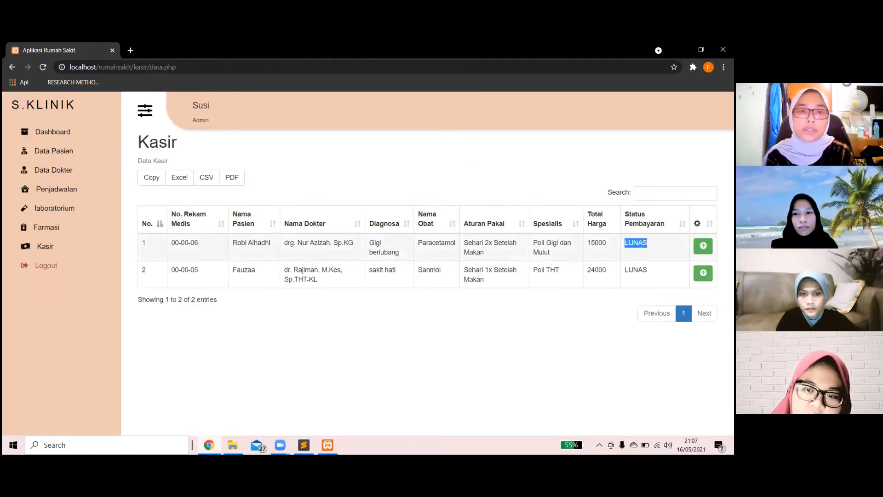
{"action": "left_click", "coordinate": [529, 341]}
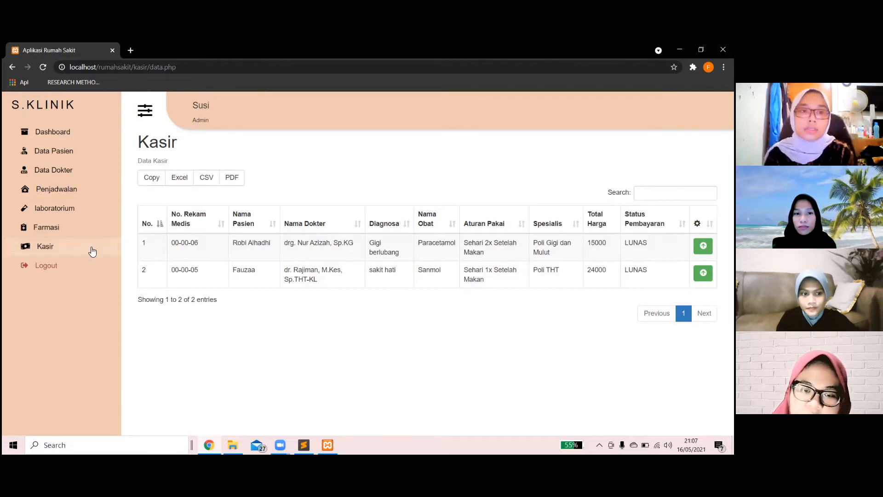
{"action": "left_click", "coordinate": [46, 266]}
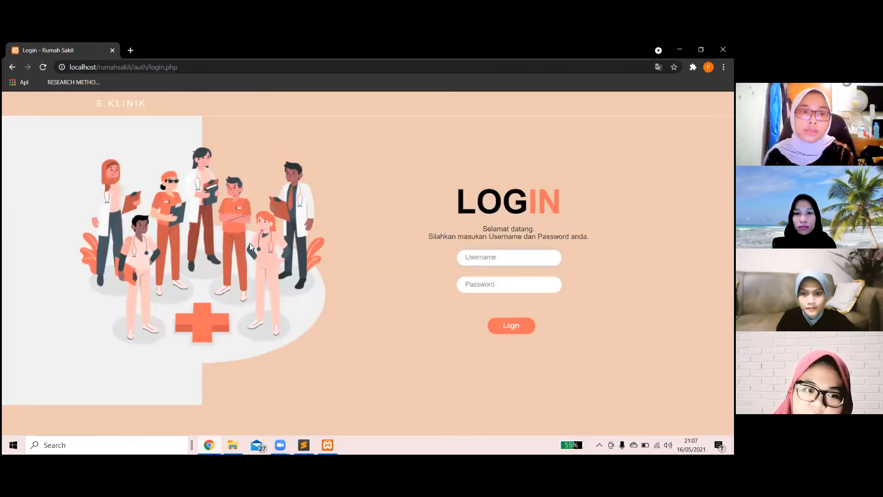